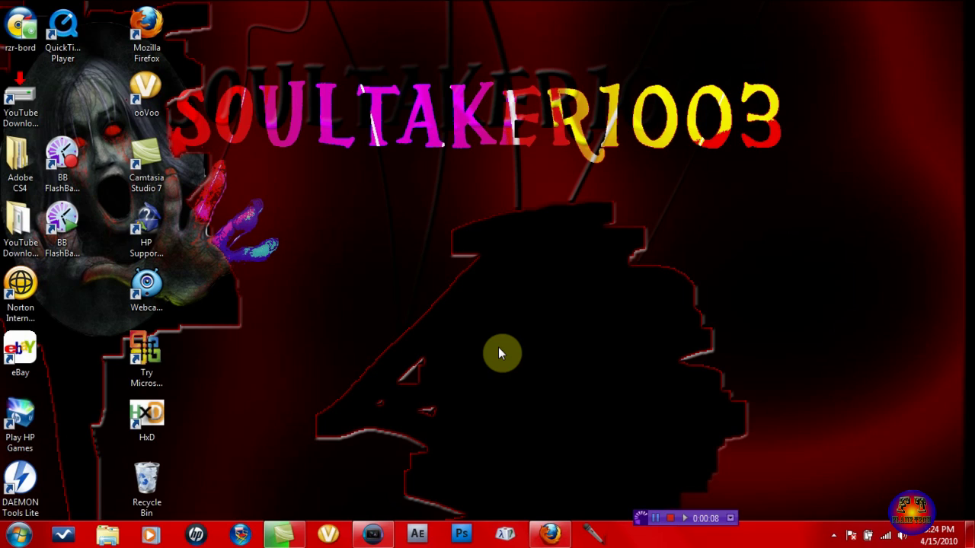
Switch to Vegas Pro and insert a video track in the empty project.
left_click(377, 536)
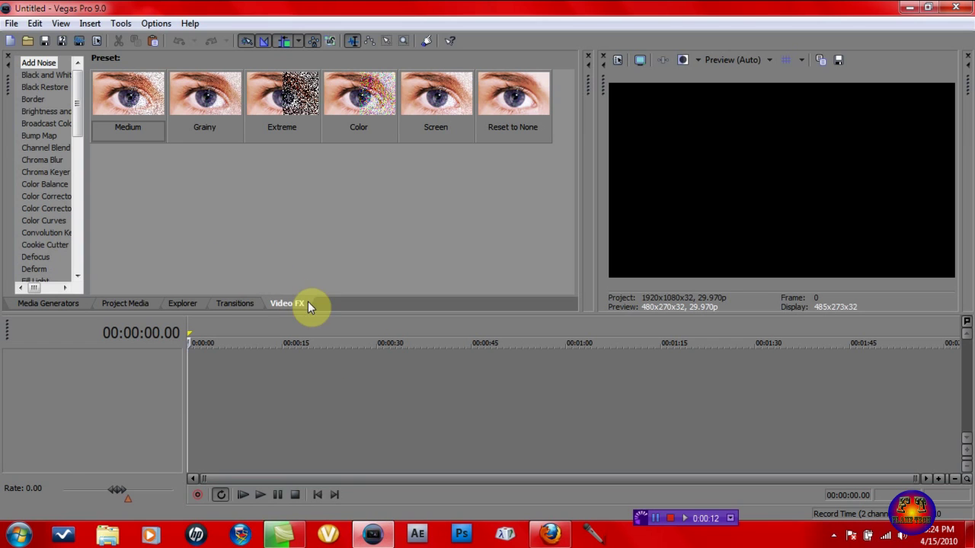
right_click(256, 376)
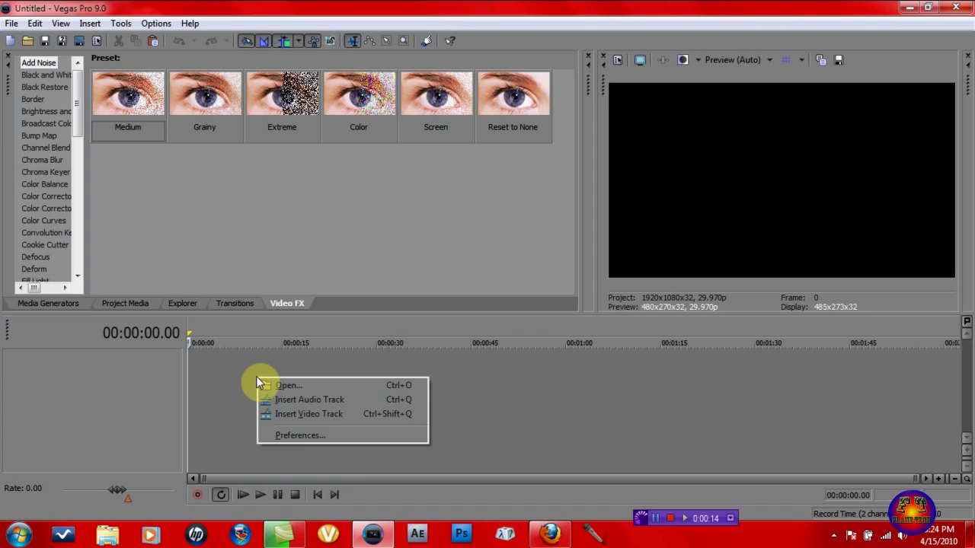
left_click(287, 415)
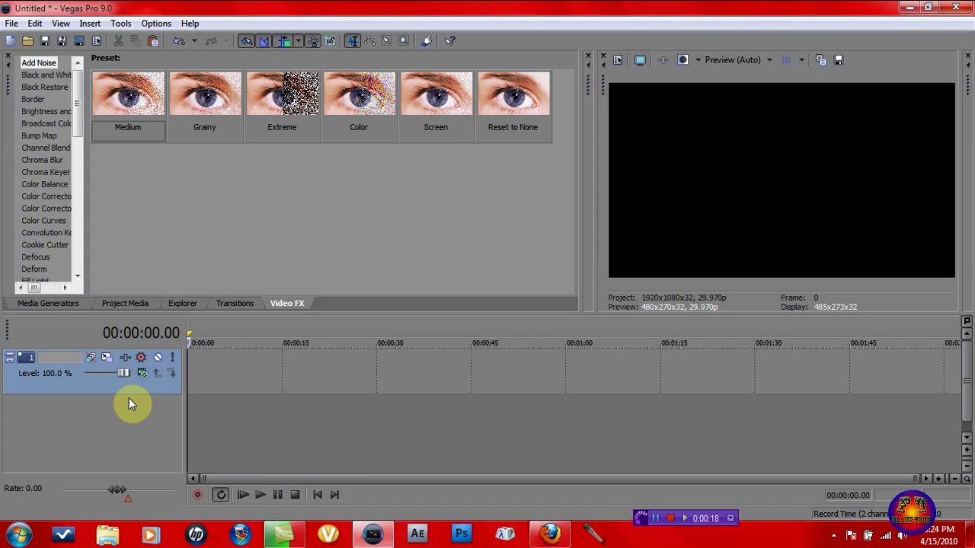
Add a Starry Sky noise texture from the media generators at the start of the video track.
left_click(133, 303)
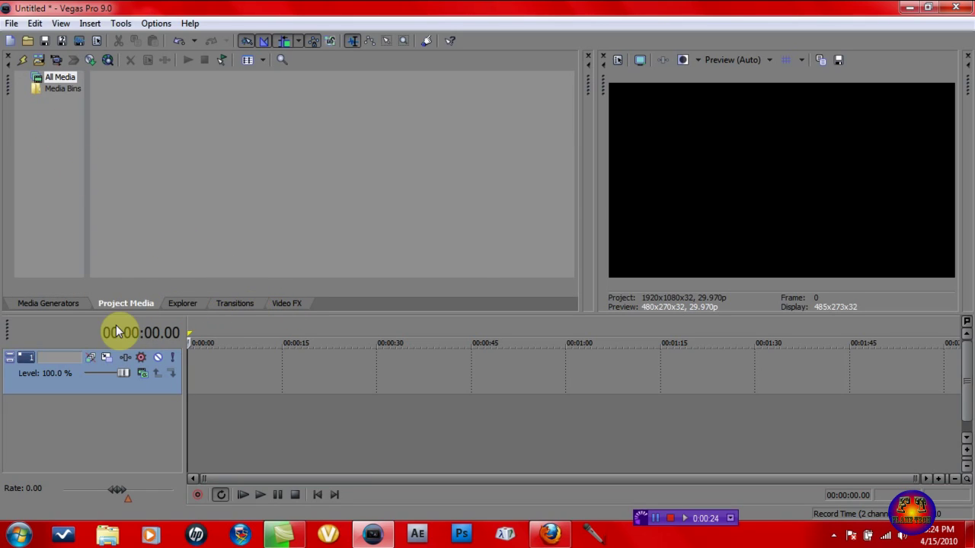
left_click(63, 303)
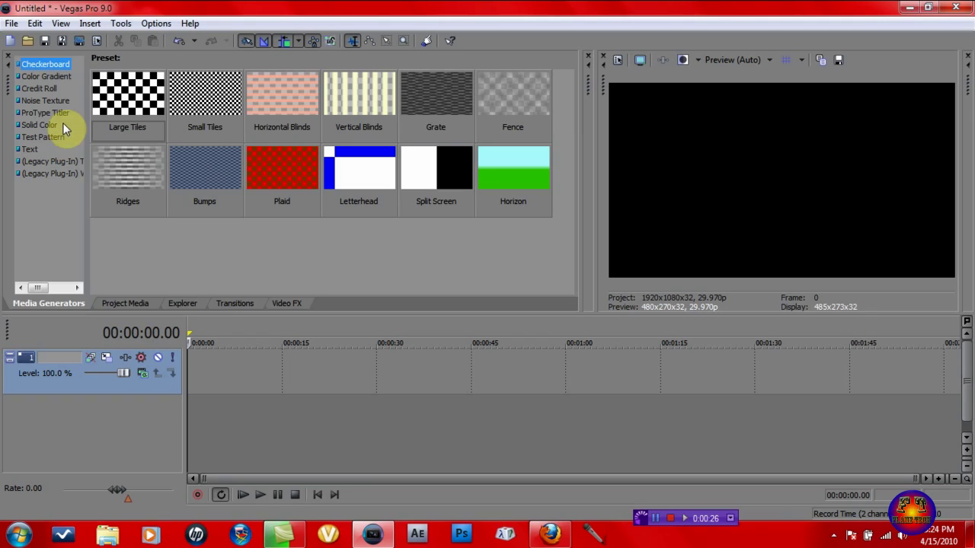
key("Down")
key("Down")
key("Down")
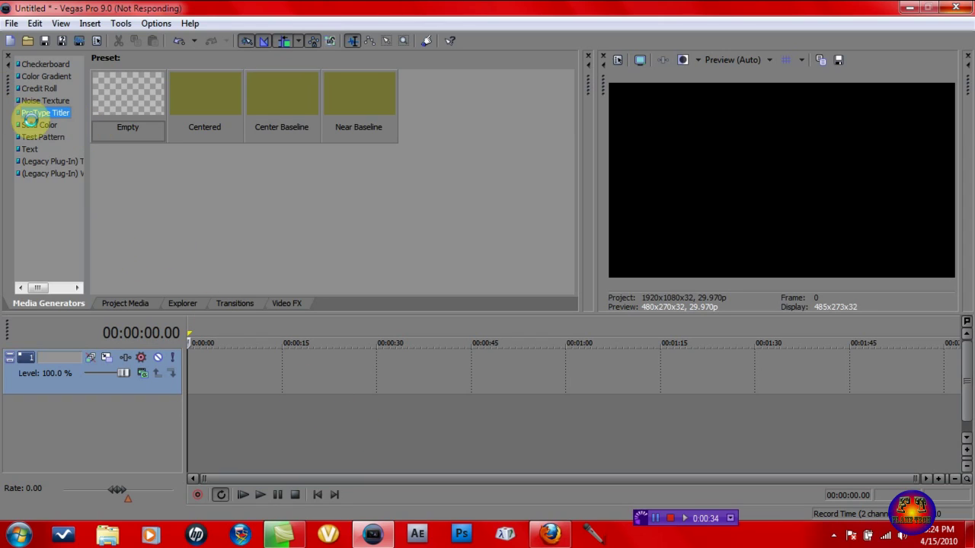
key("Up")
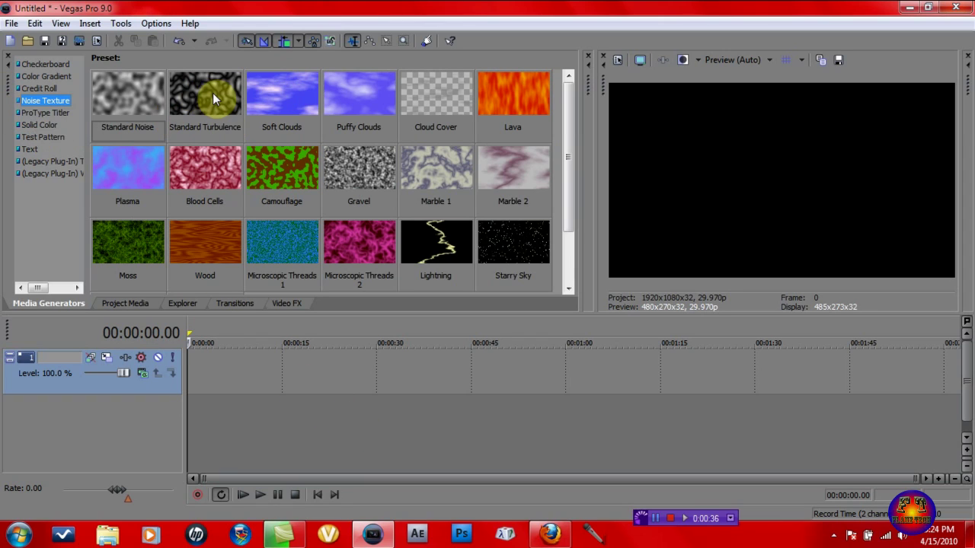
left_click(503, 239)
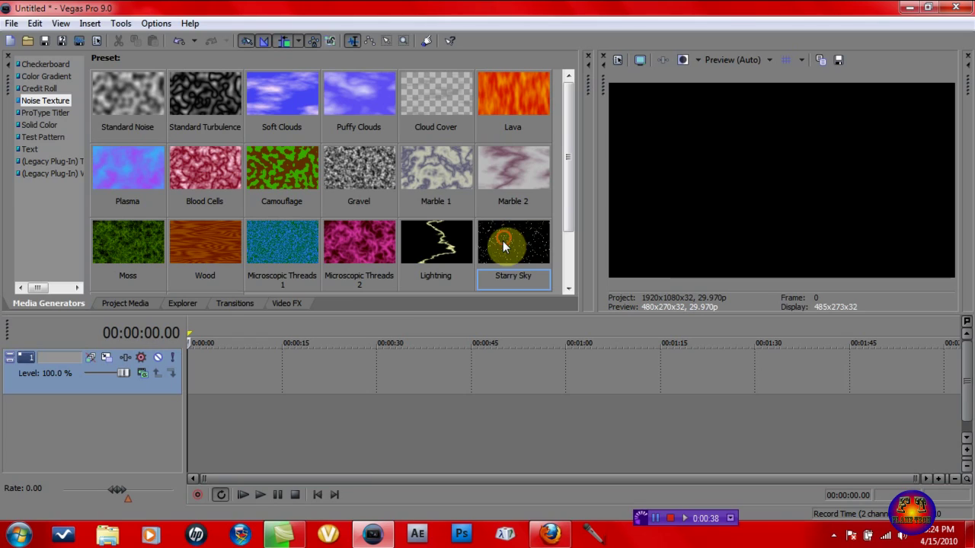
left_click_drag(271, 320, 198, 369)
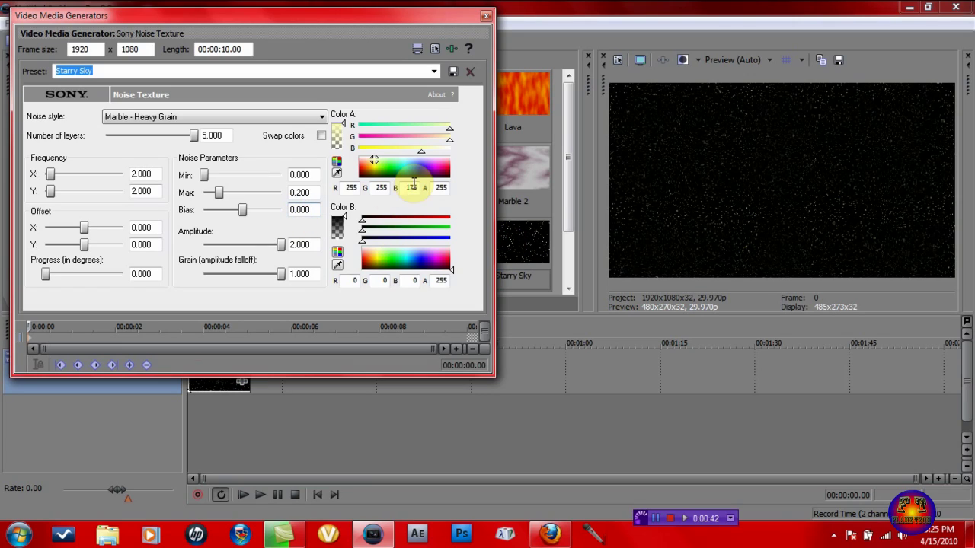
Keep the noise style at Marble - Heavy Grain and set Color A to pure red (255, 0, 0).
left_click(297, 120)
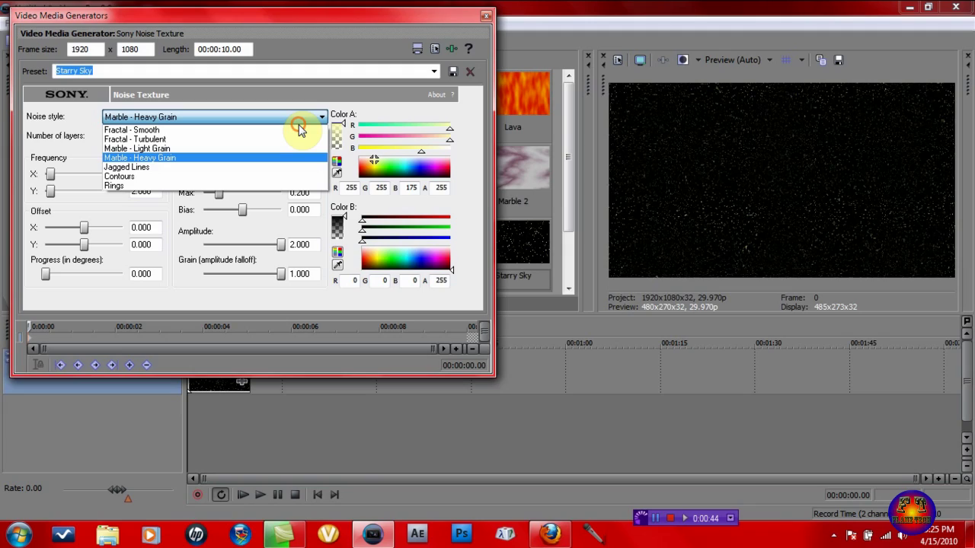
left_click(283, 158)
left_click(365, 167)
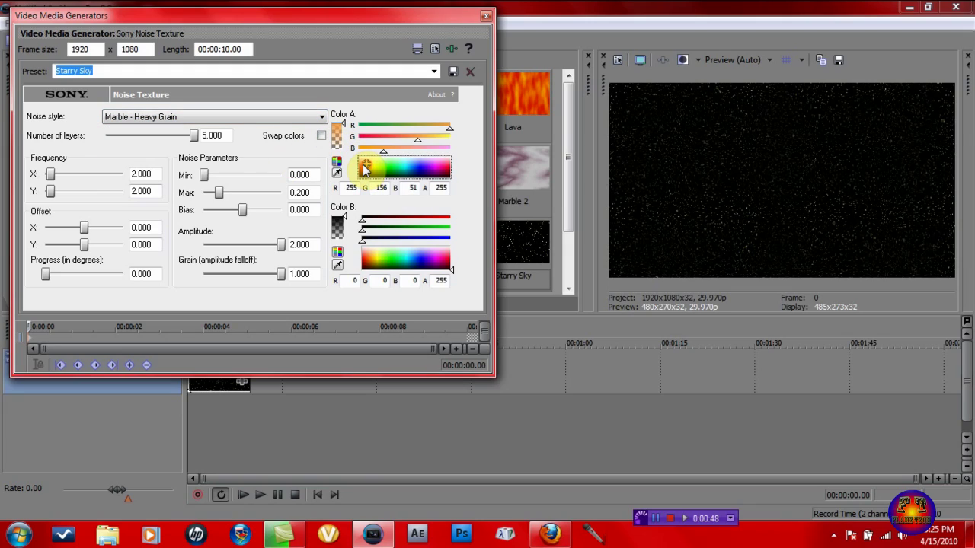
left_click_drag(364, 169, 355, 170)
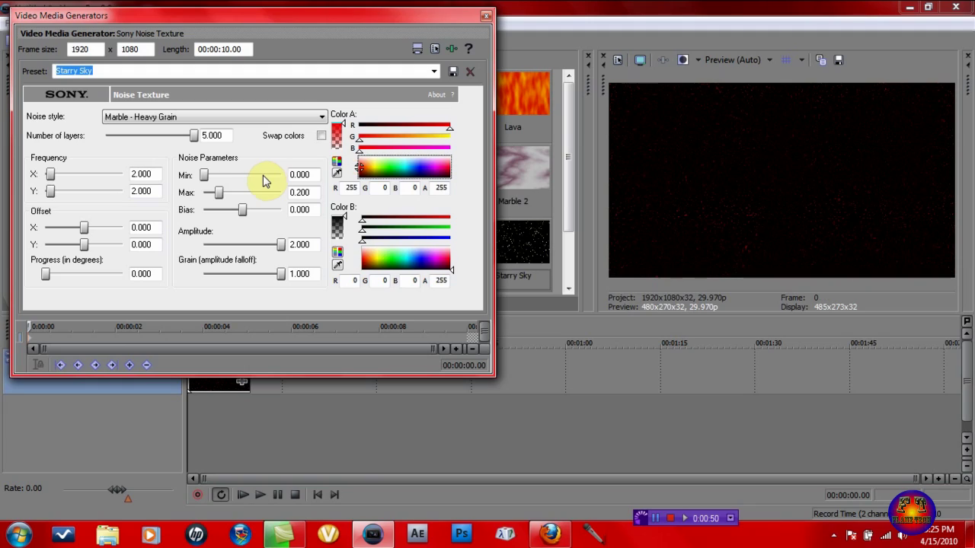
Set the noise parameters to Min 0.170 and Max 1.000, and close the generator settings.
left_click_drag(204, 176, 294, 200)
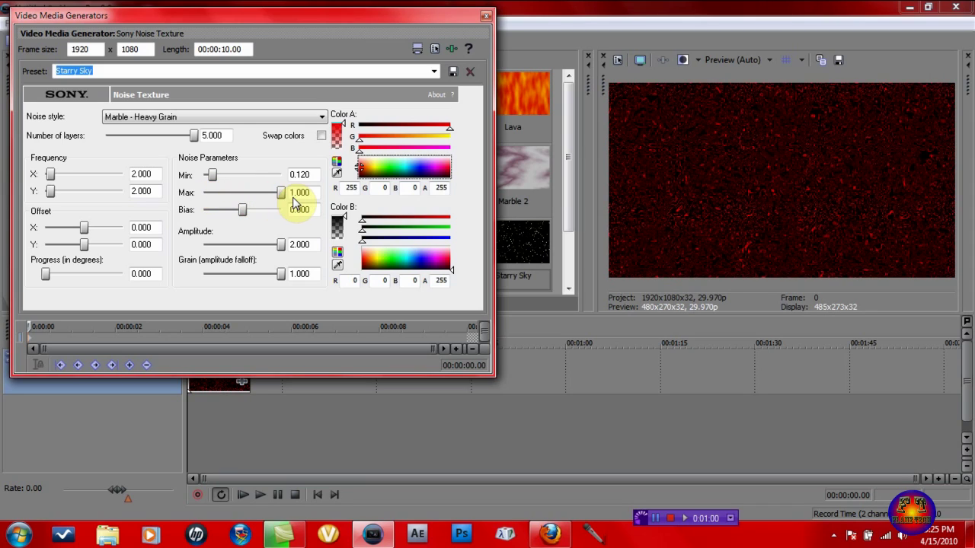
left_click_drag(210, 177, 219, 182)
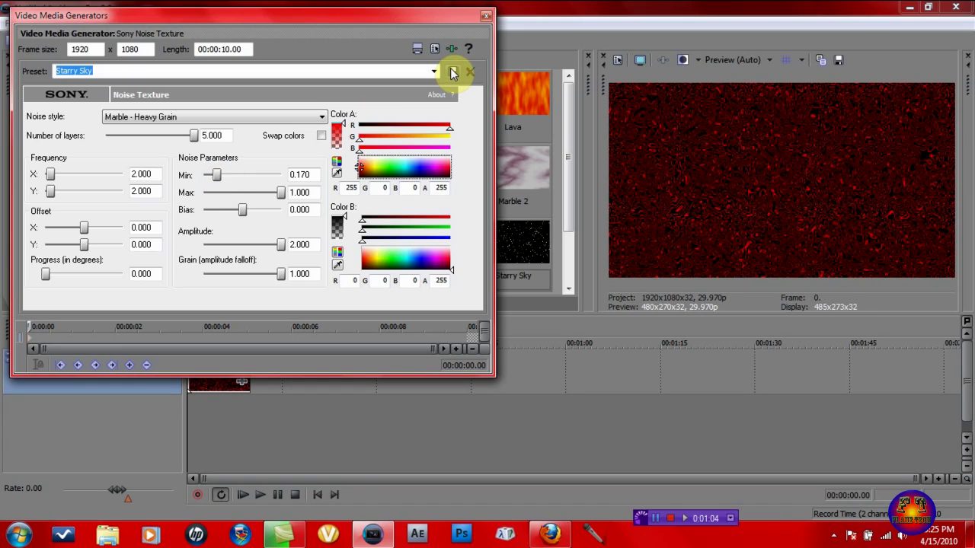
left_click(486, 16)
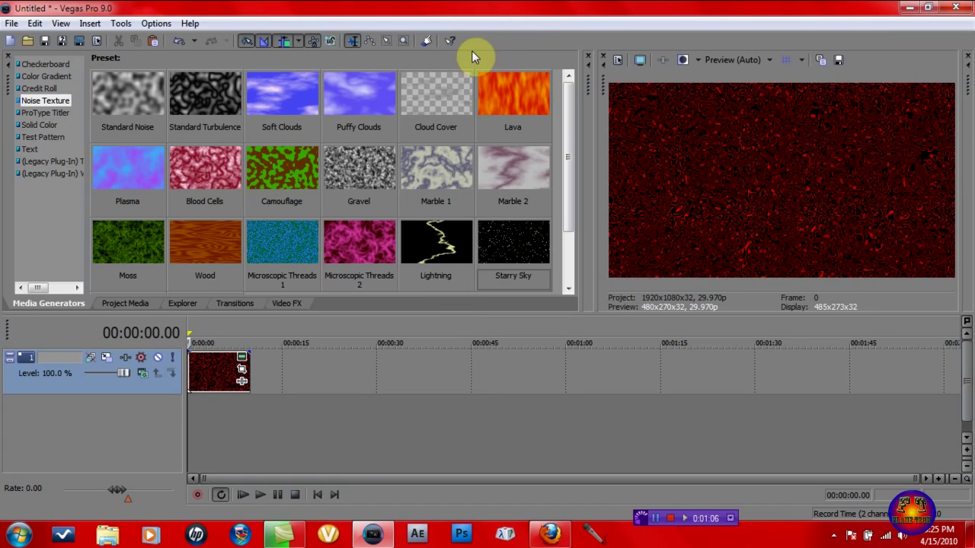
Insert a second video track above the noise texture and place a Default Text event at its start.
right_click(367, 369)
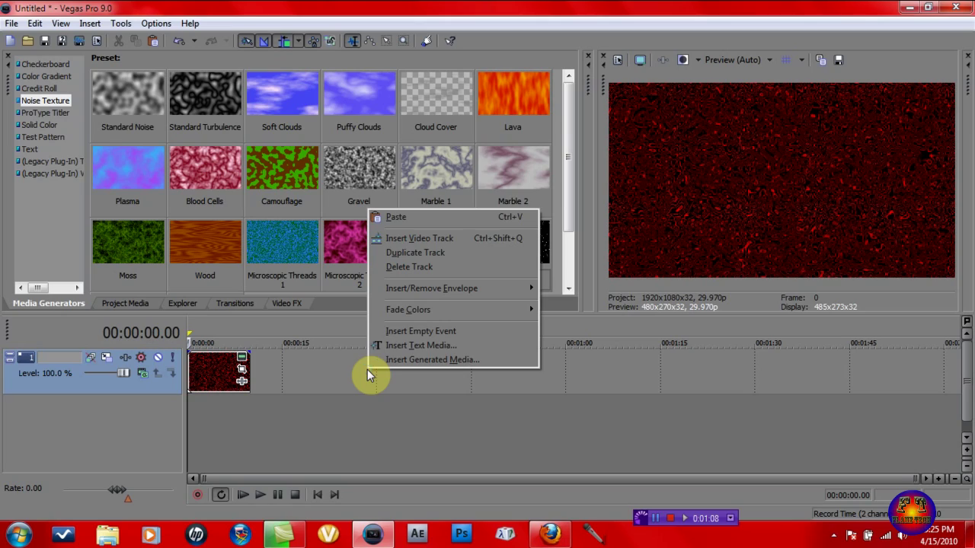
left_click(415, 239)
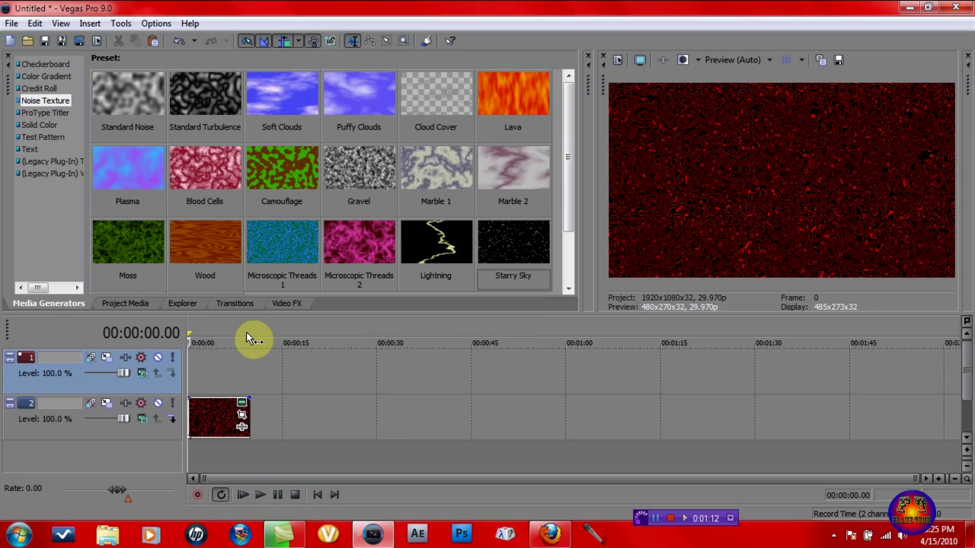
left_click(30, 149)
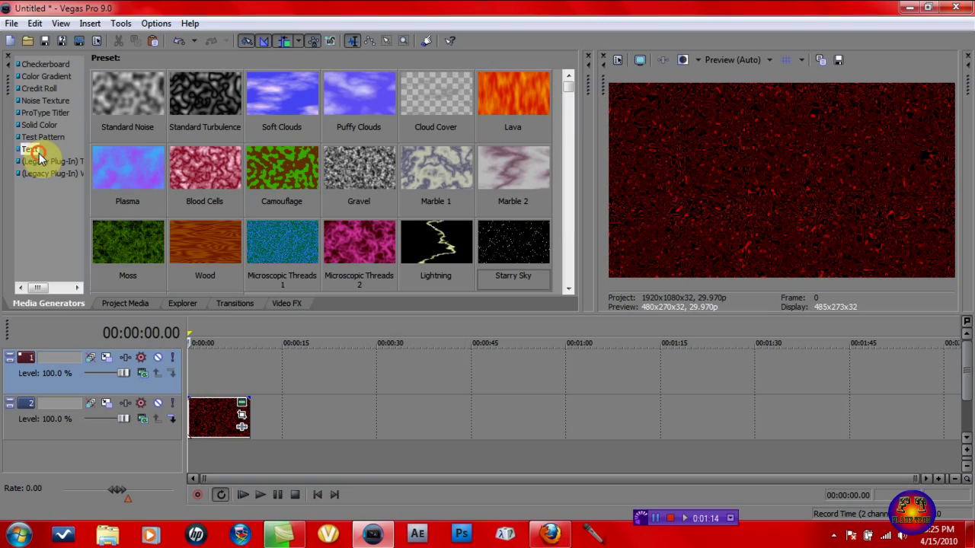
left_click(143, 106)
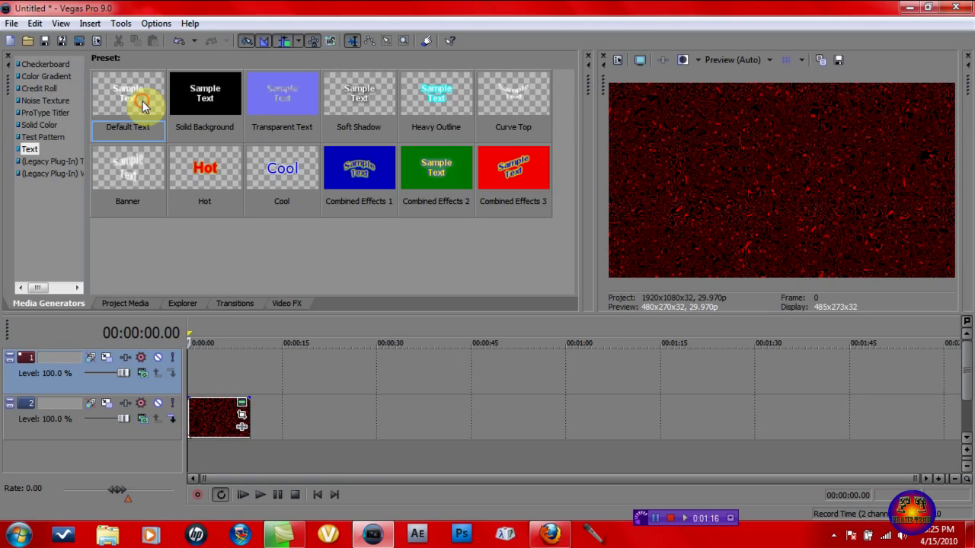
left_click_drag(142, 106, 196, 373)
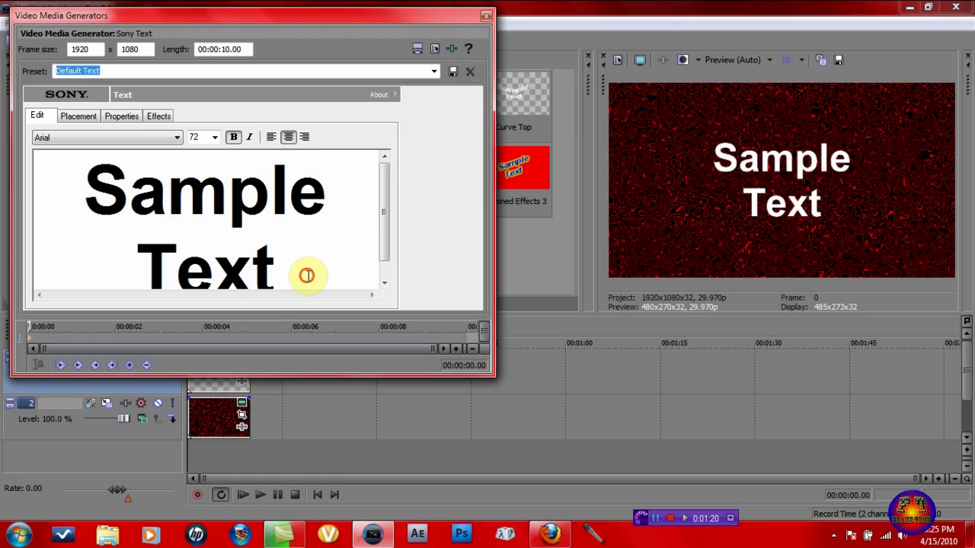
Replace the sample text with "xxFlameTechxX".
left_click_drag(300, 266, 96, 65)
key("Delete")
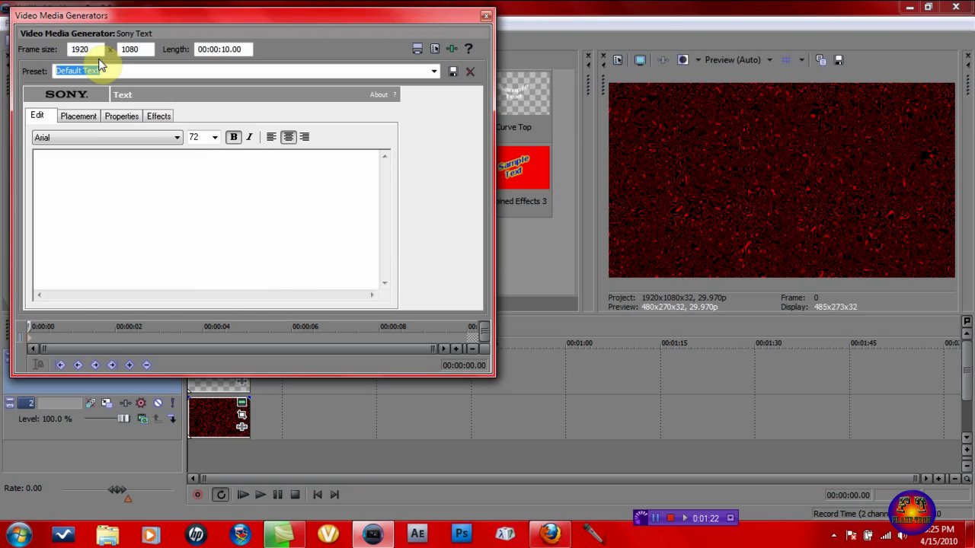
type("xxFlame")
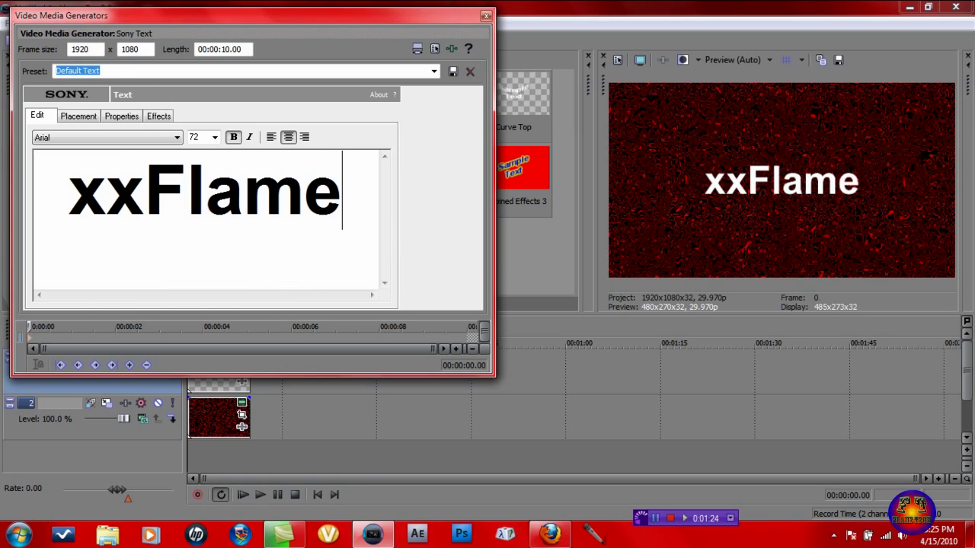
type("TechxX")
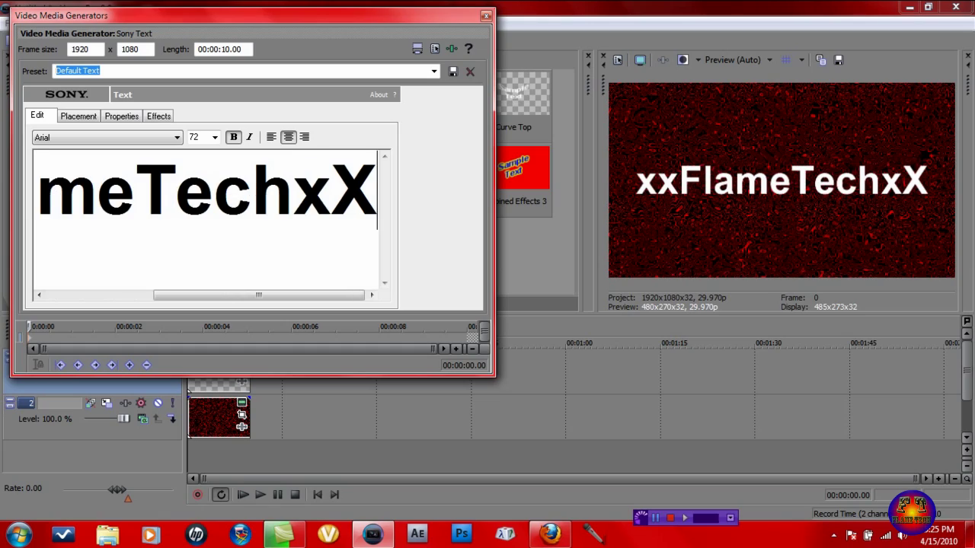
Set the title text's font size to 60.
double_click(205, 138)
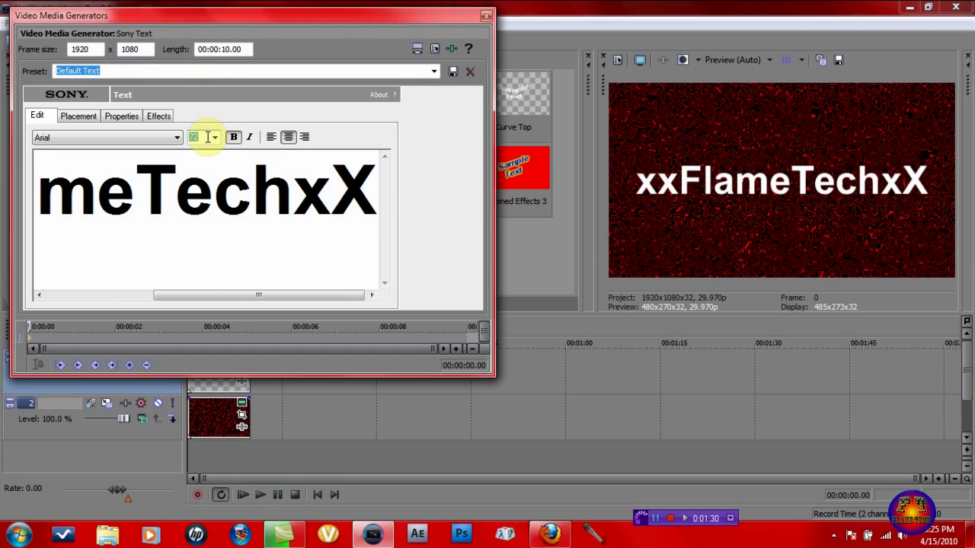
type("65")
key("Return")
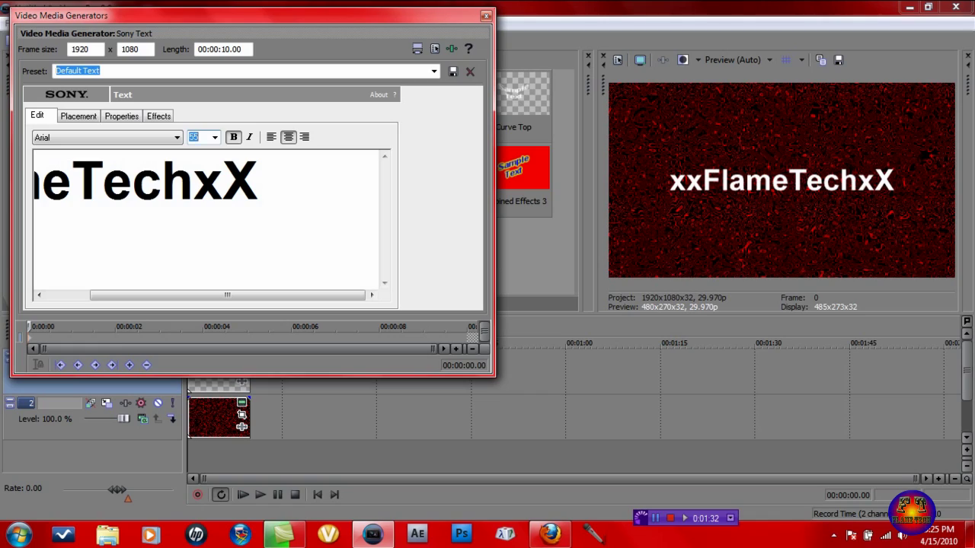
key("Return")
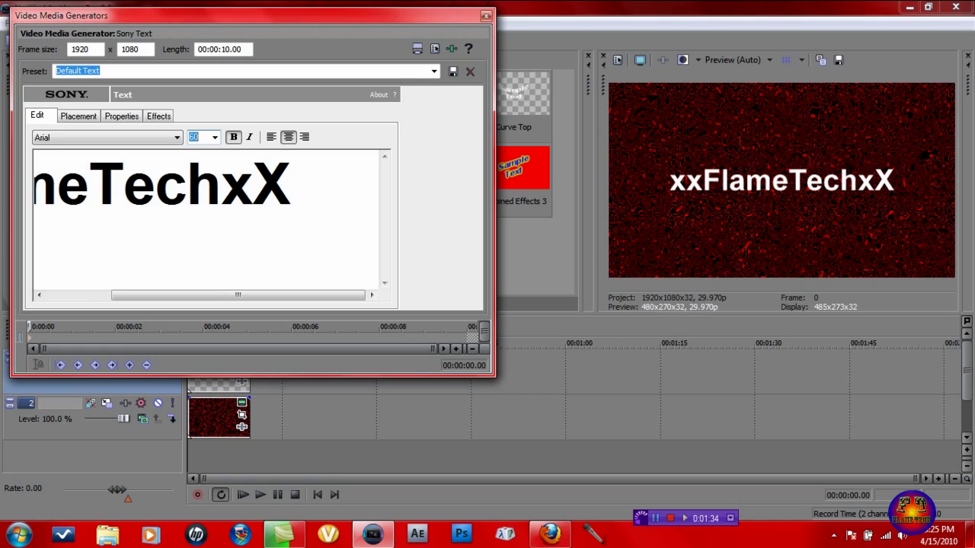
left_click(167, 139)
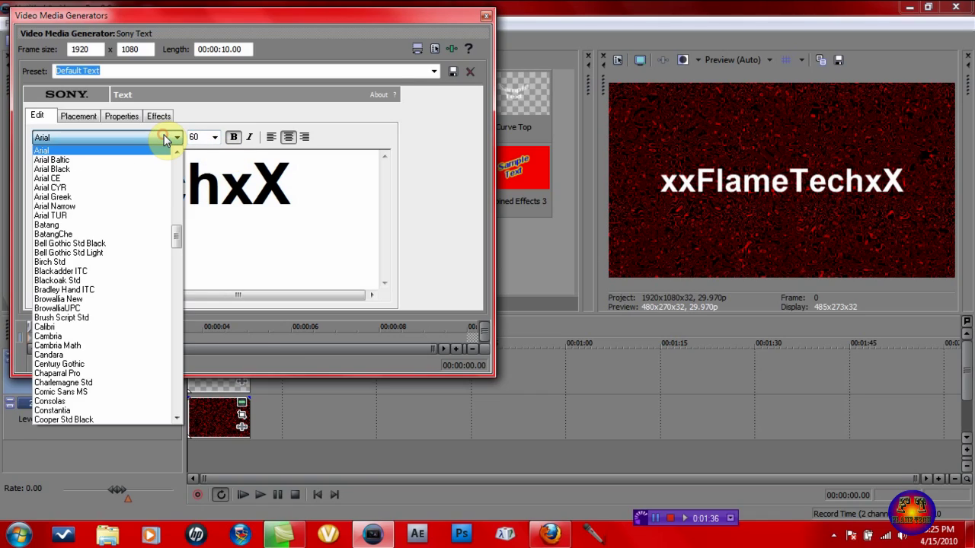
left_click_drag(179, 236, 148, 191)
left_click(148, 190)
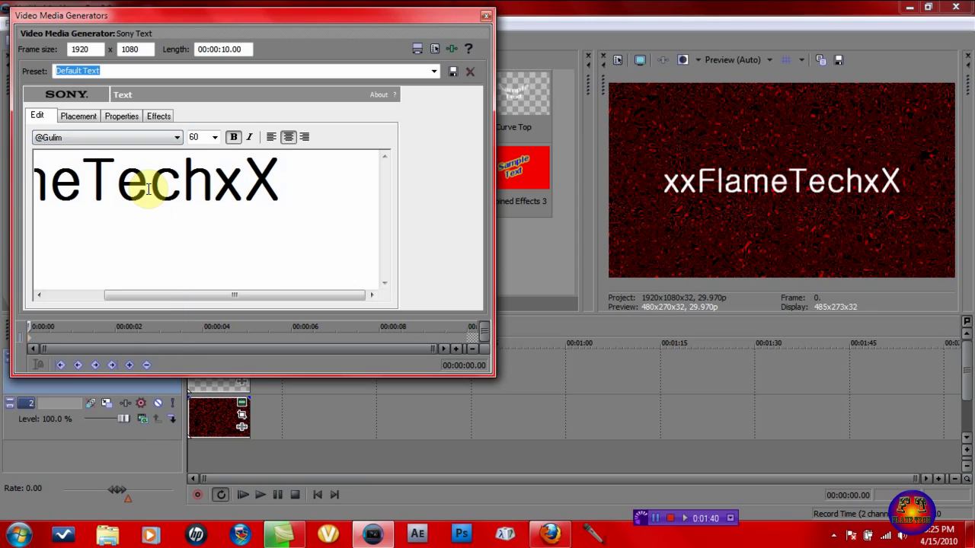
key("Down")
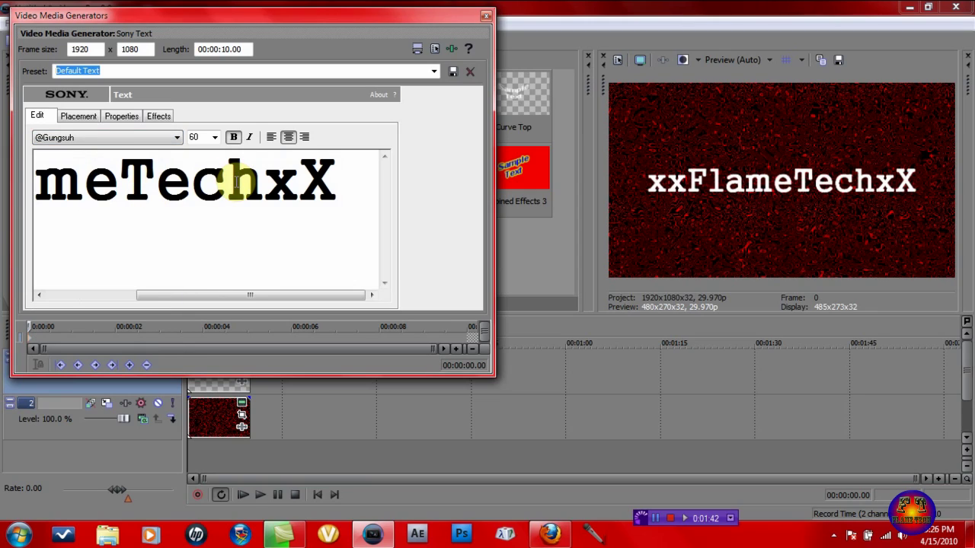
Change the title text's font to AR DESTINE.
left_click(177, 137)
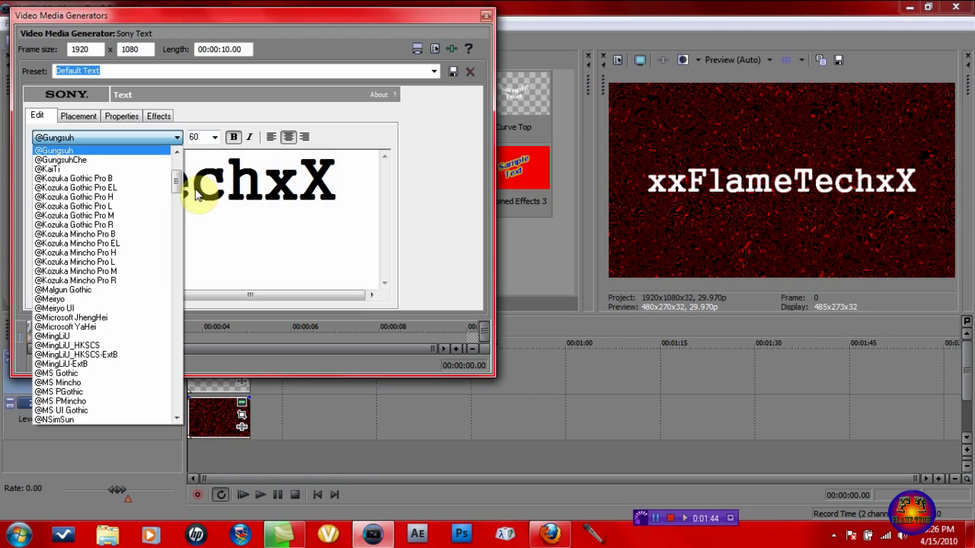
left_click_drag(176, 183, 183, 220)
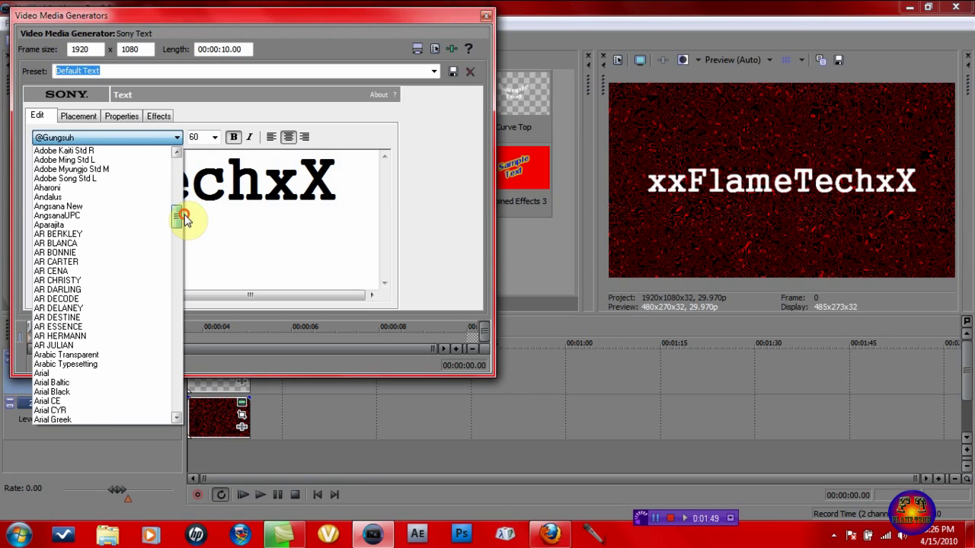
left_click(102, 316)
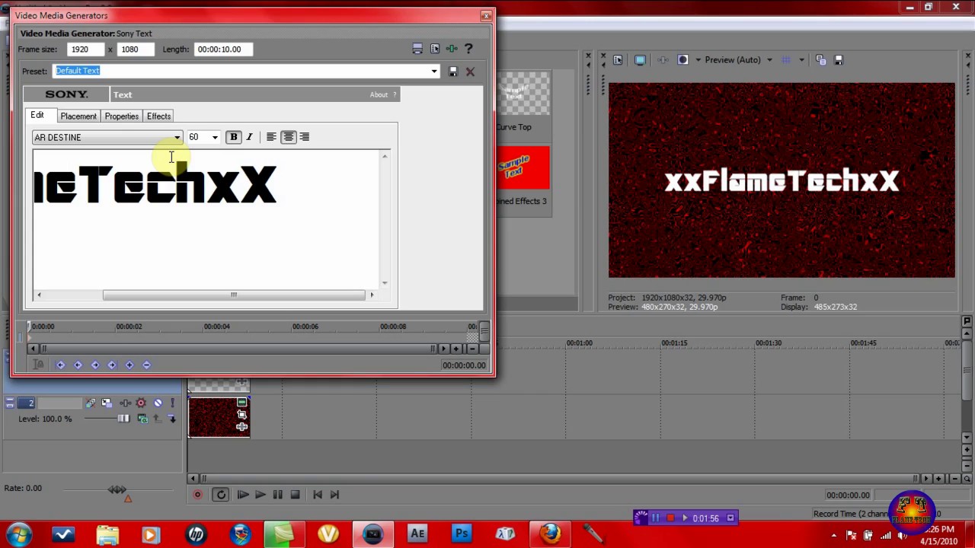
Capitalize the first letter of the title text so it reads "XxFlameTechxX".
left_click_drag(203, 294, 146, 294)
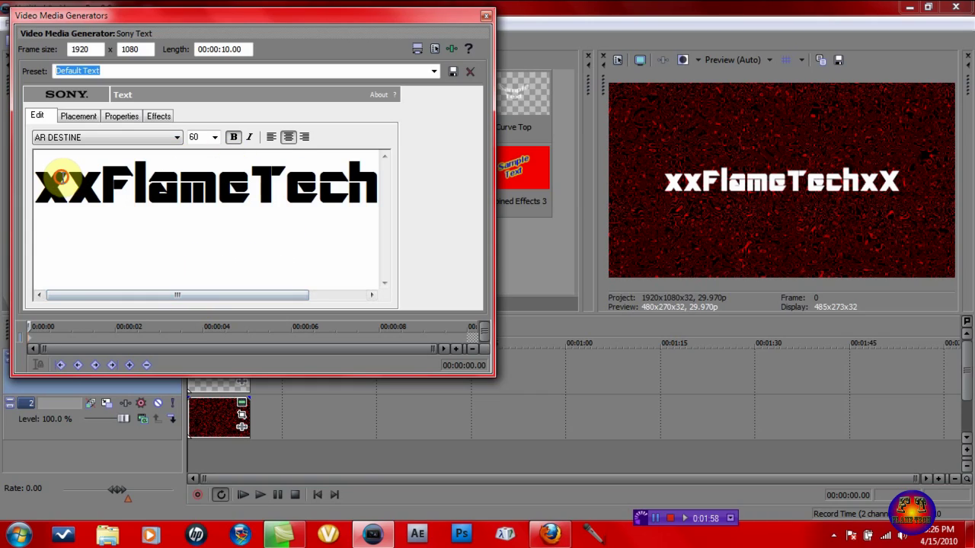
left_click(74, 186)
type("\\")
key("BackSpace")
key("BackSpace")
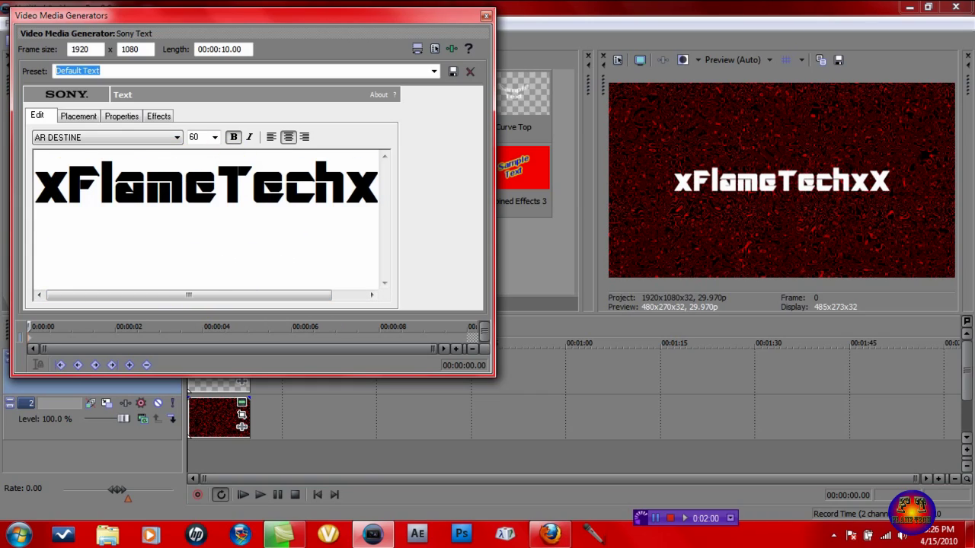
type("X")
key("Right")
key("End")
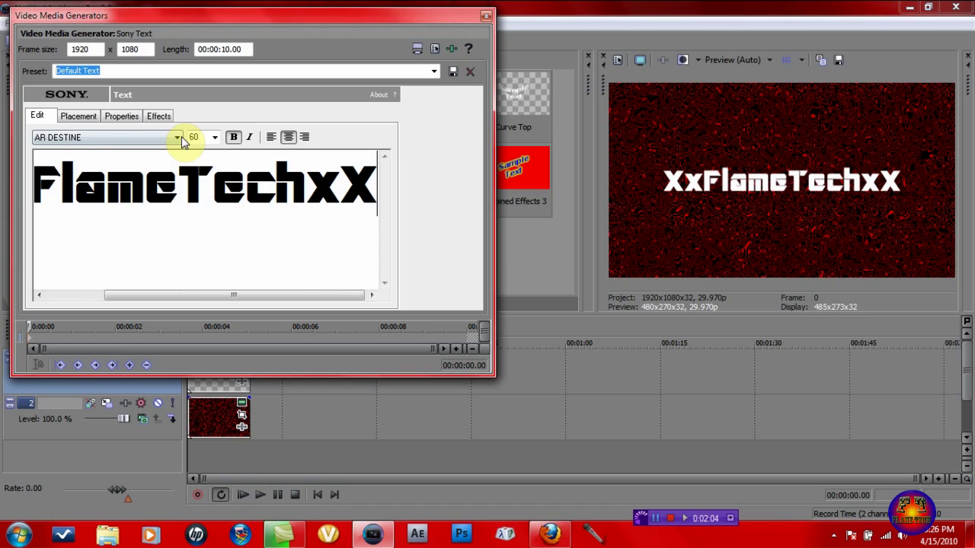
Set the title text's font size to 65.
left_click(255, 139)
left_click(253, 139)
double_click(196, 137)
type("65")
key("Return")
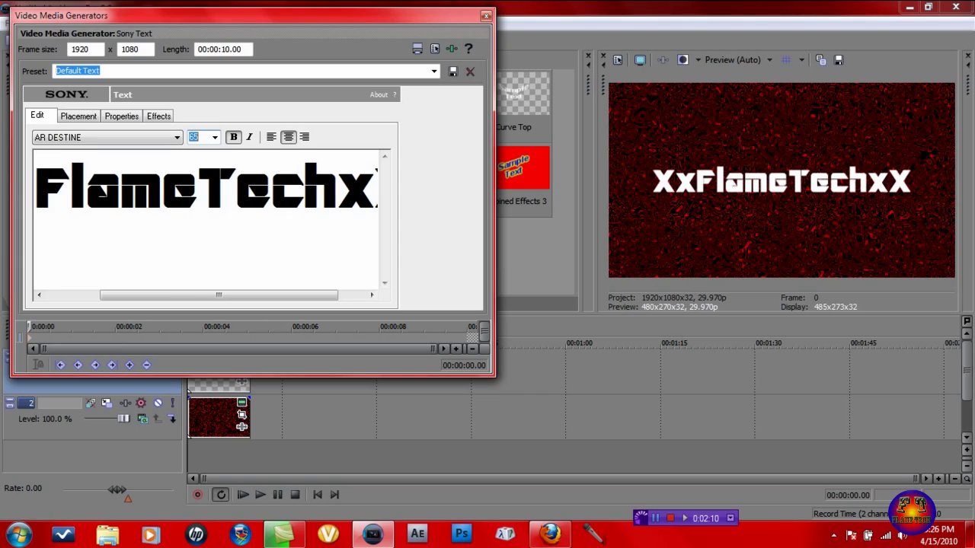
Try yellow and green as the title text's color, and finally make it black.
left_click(122, 118)
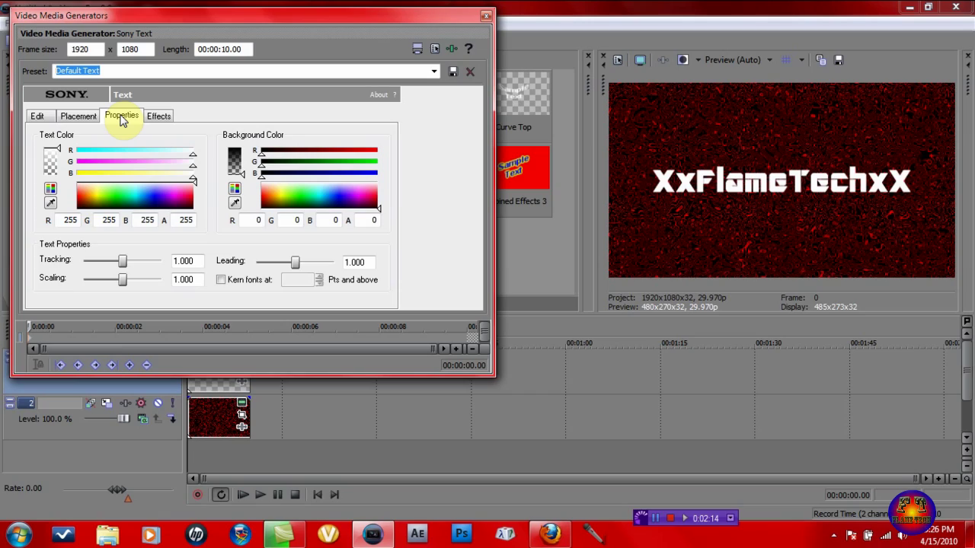
left_click(96, 196)
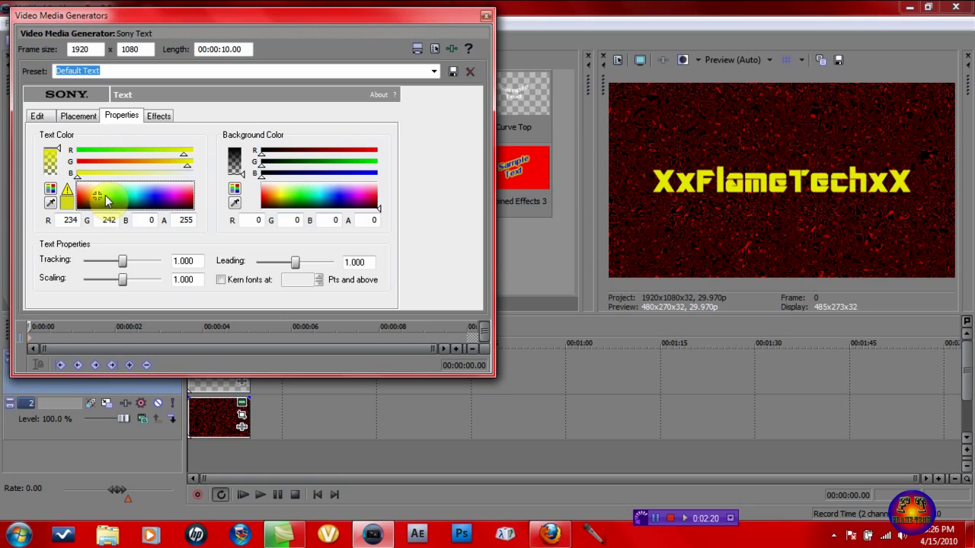
left_click(114, 201)
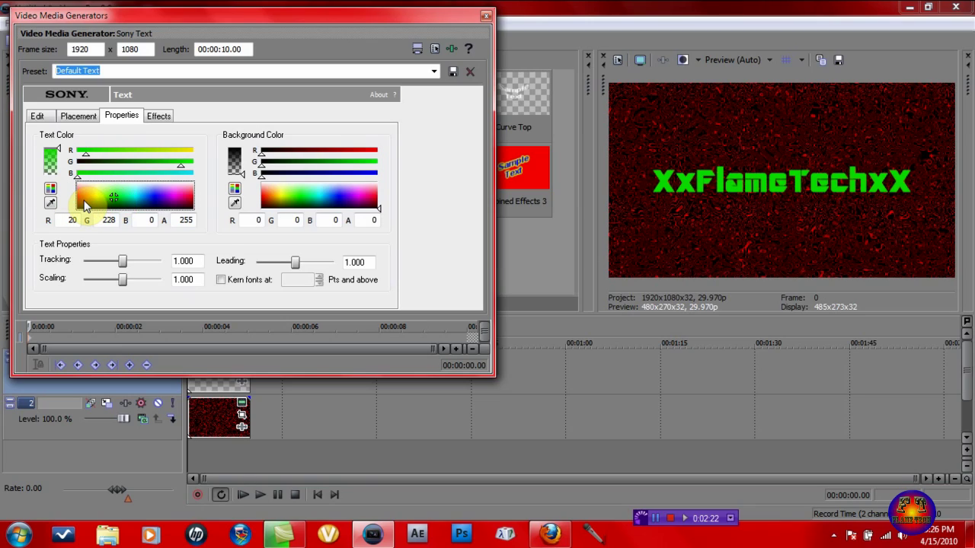
left_click_drag(80, 203, 89, 222)
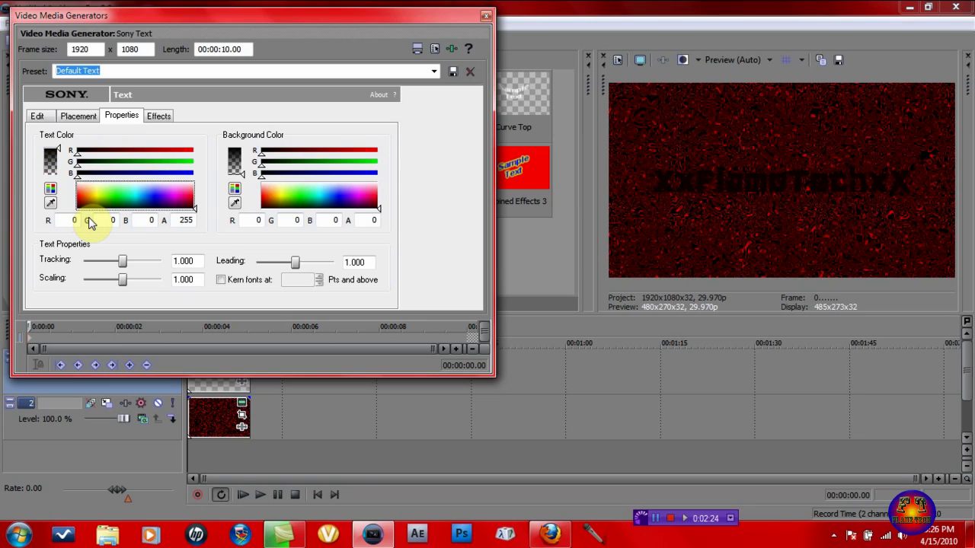
Draw a yellow outline around the title text with feather 0.000 and width 0.072, and close its settings.
left_click(159, 122)
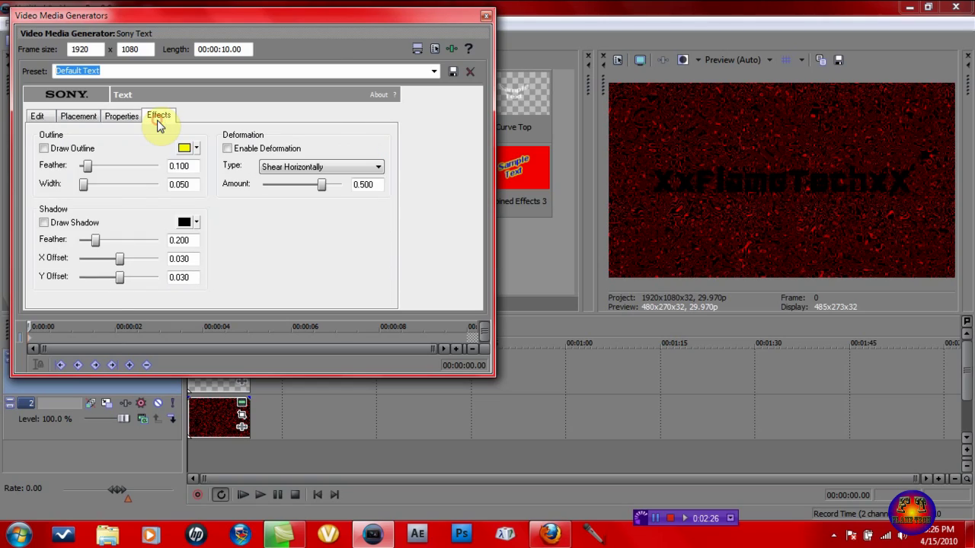
left_click(44, 149)
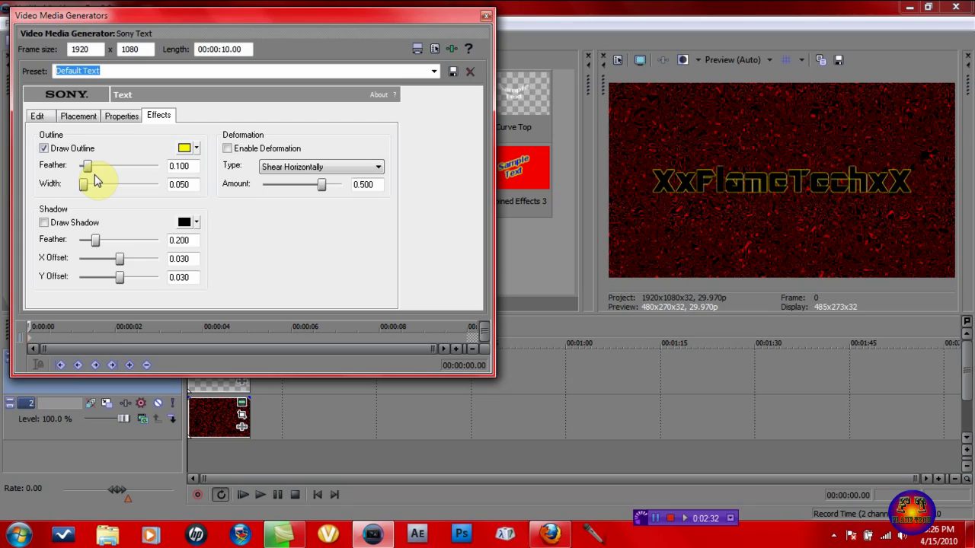
left_click_drag(89, 166, 86, 190)
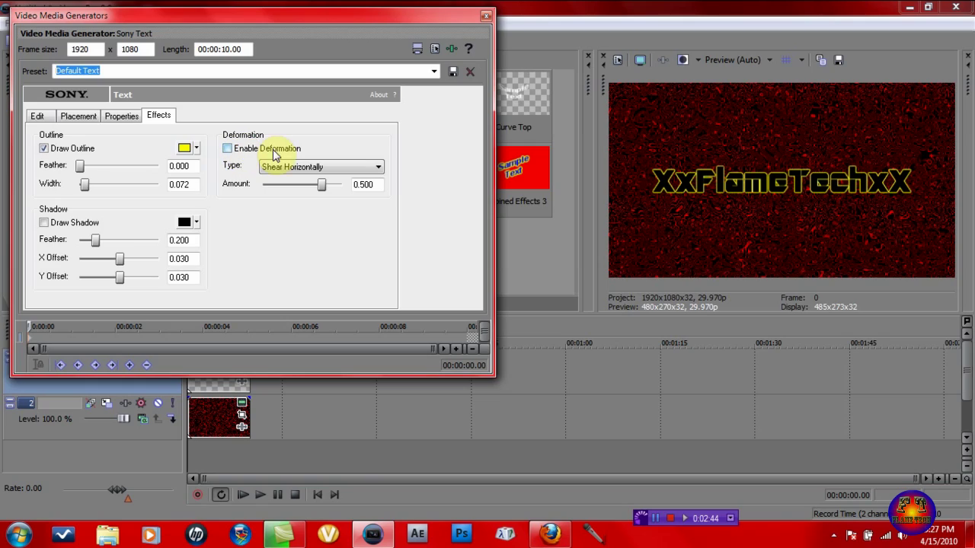
left_click(486, 16)
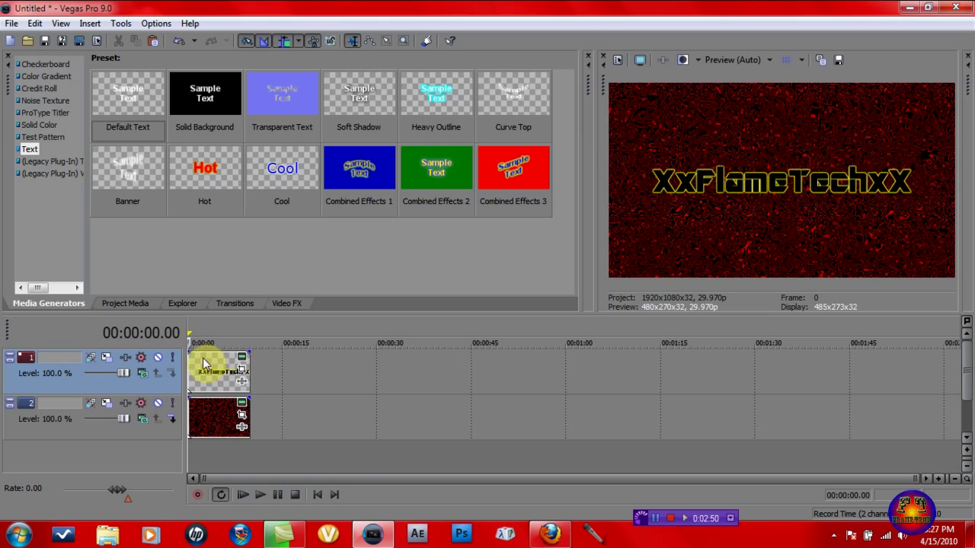
Reopen the title text's settings and move its placement at the animation start to X -1.100, Y 0.000.
left_click(242, 357)
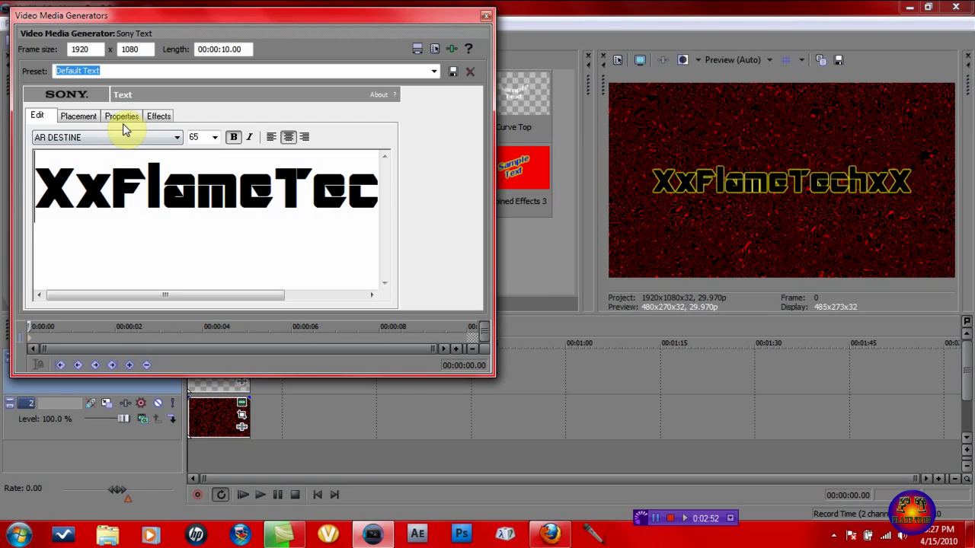
left_click(80, 115)
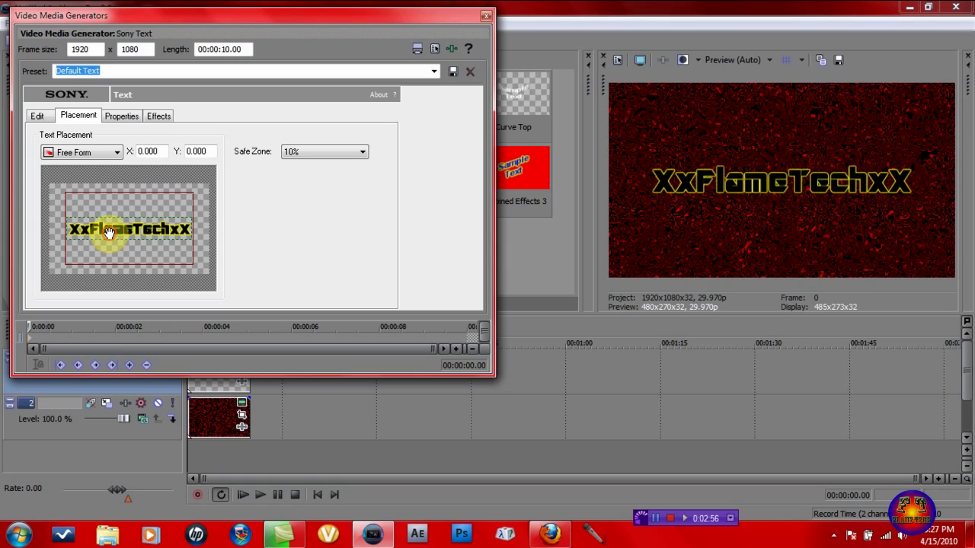
left_click_drag(108, 232, 109, 232)
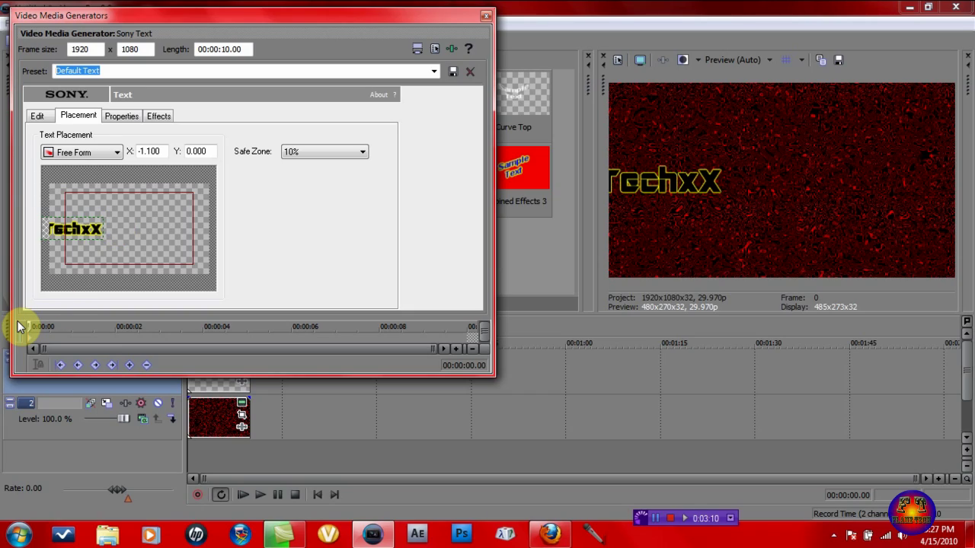
Keyframe the text's X placement to -0.374 at 00:00:00.25, 0.220 at 00:00:01.00 and -0.022 at 00:00:01.25.
left_click(62, 337)
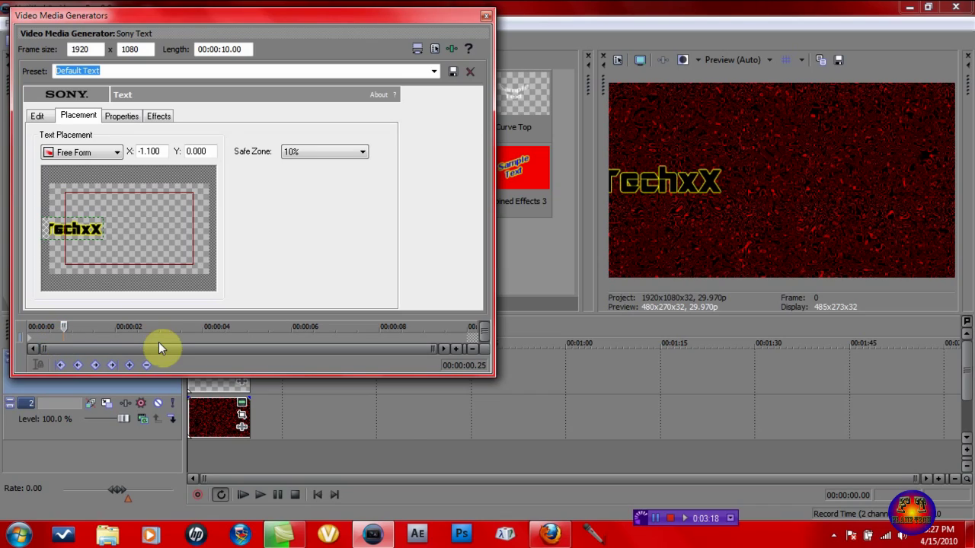
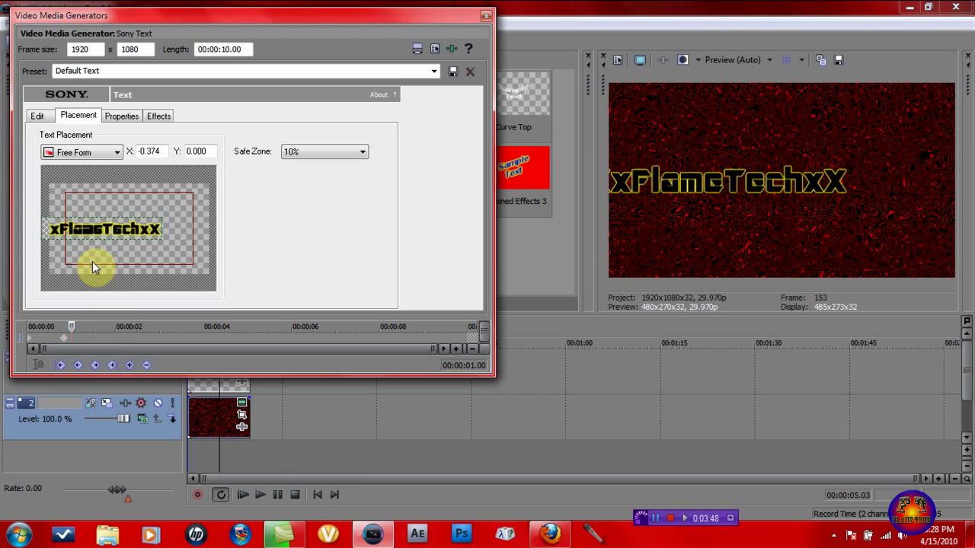
left_click_drag(99, 230, 108, 230)
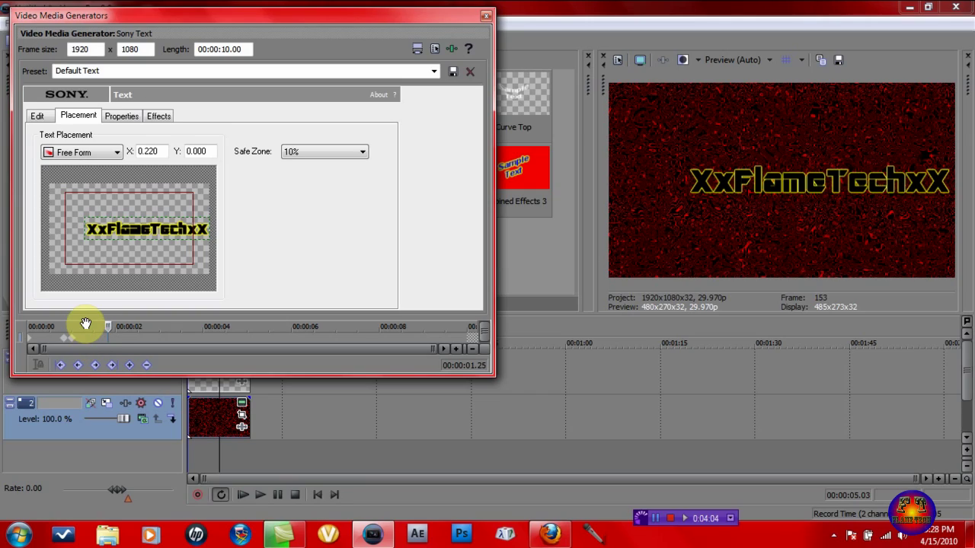
left_click_drag(154, 228, 154, 228)
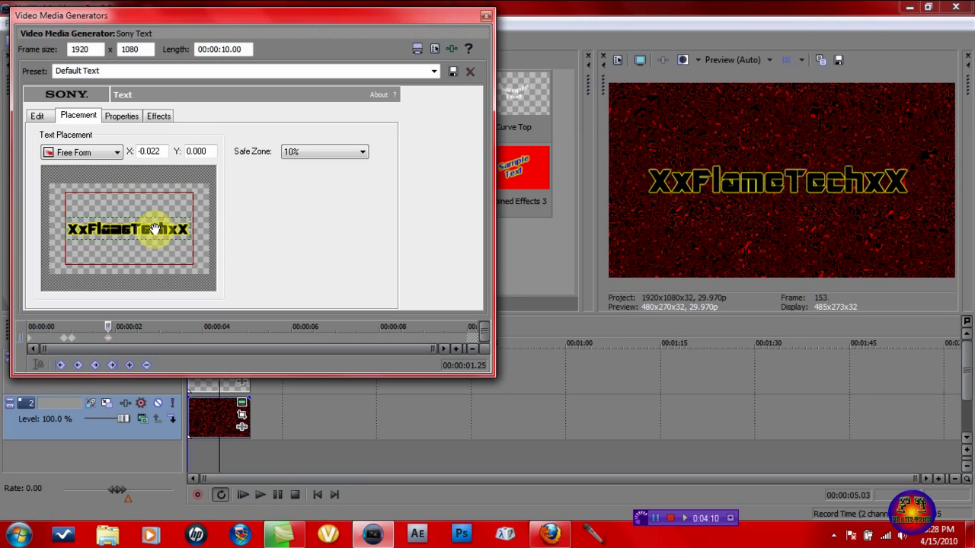
Play back the text animation and set the X placement of the 00:00:01.00 keyframe to 0.462.
left_click(243, 496)
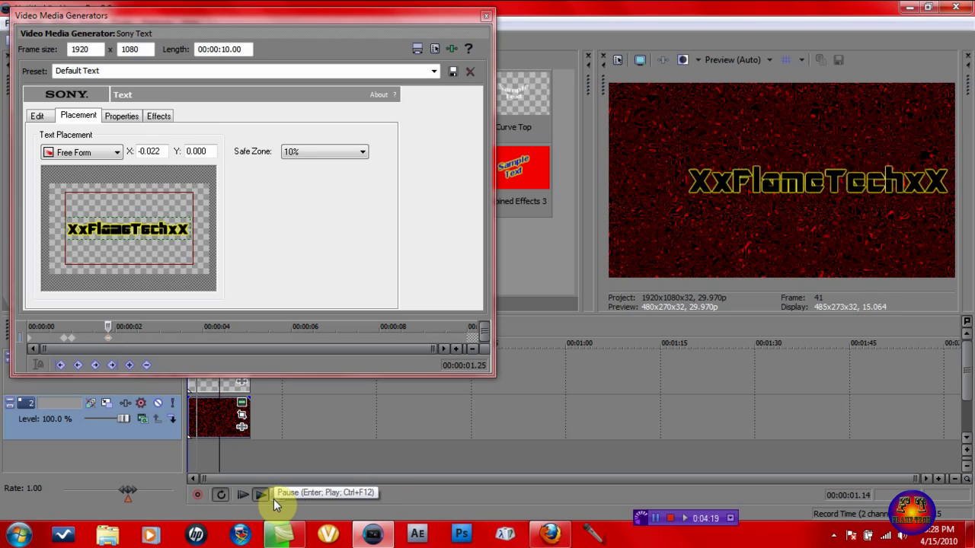
left_click(273, 498)
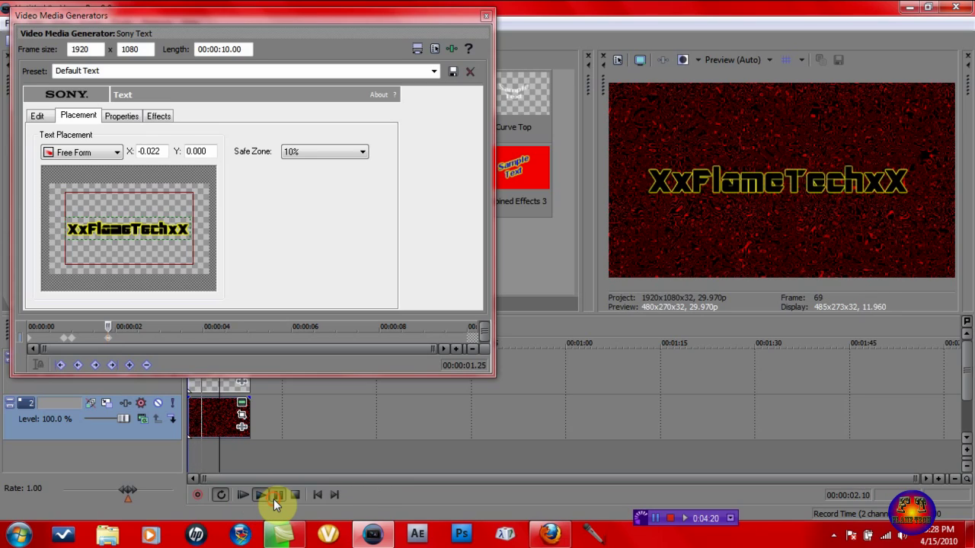
left_click(71, 340)
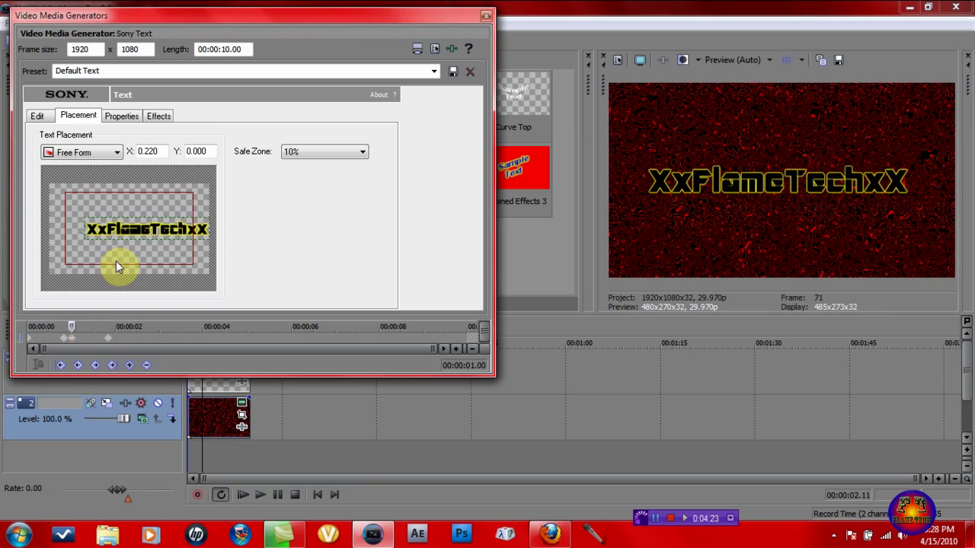
left_click_drag(132, 241, 131, 239)
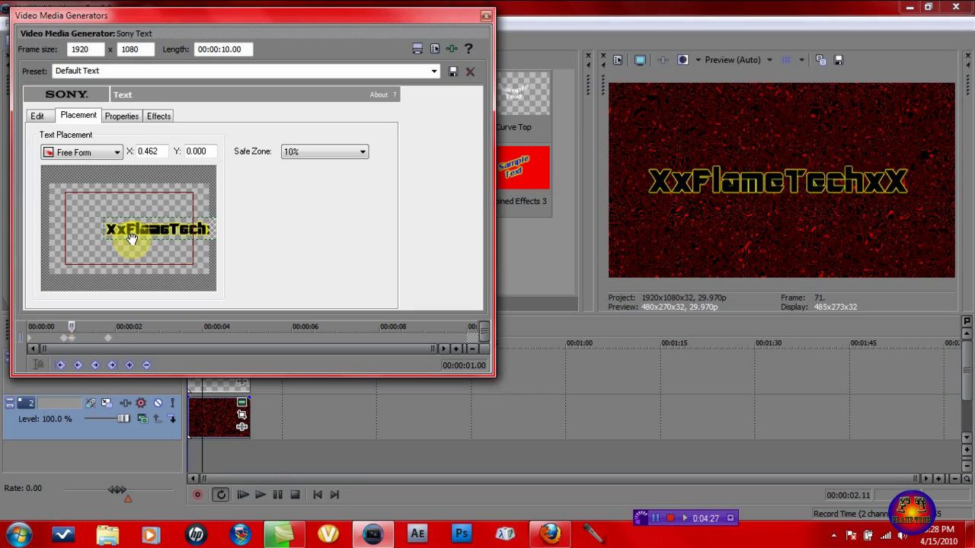
Move the last placement keyframe of the title text to 00:00:01.23.
left_click(112, 340)
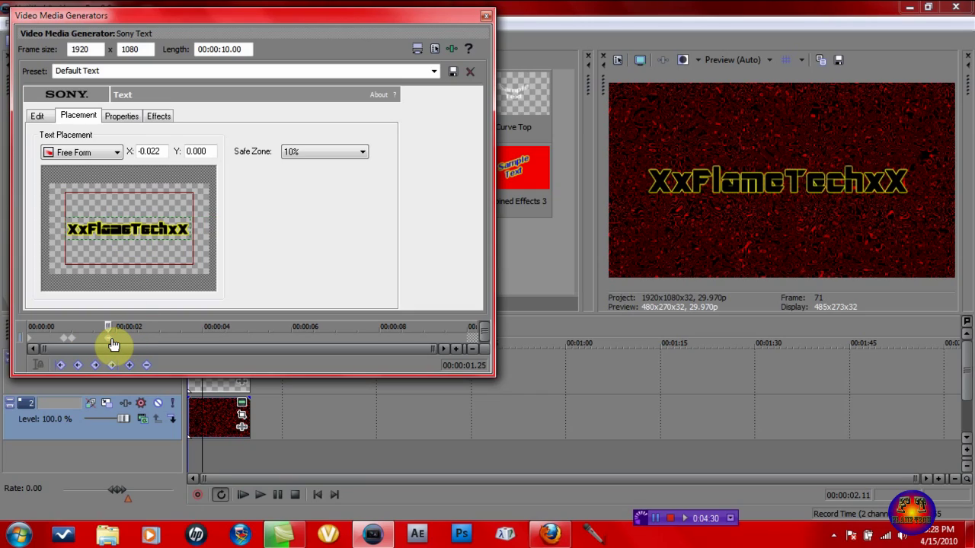
left_click(72, 342)
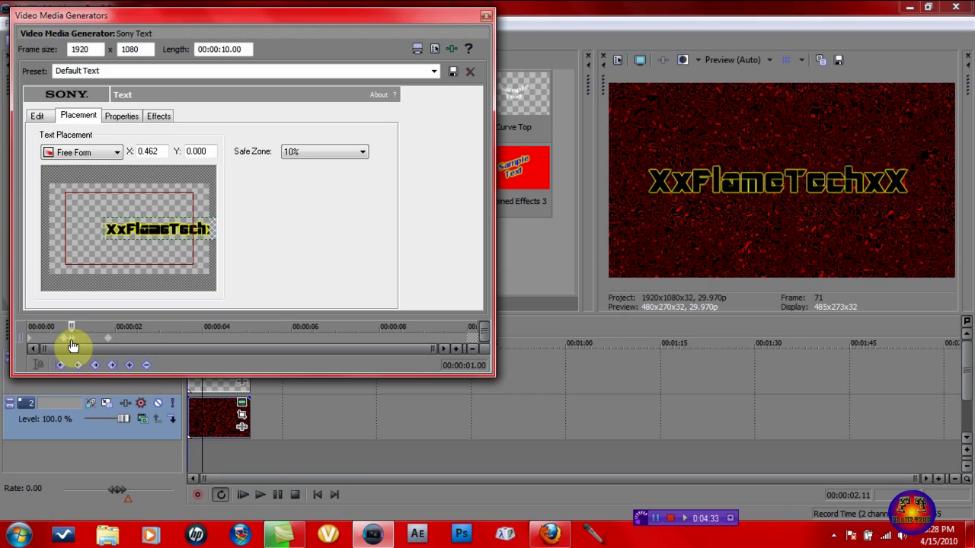
left_click(110, 344)
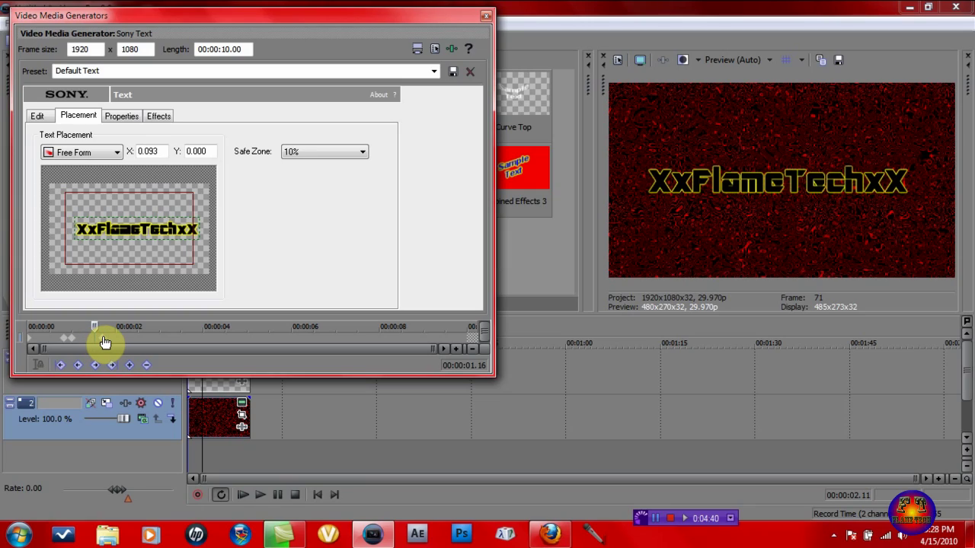
left_click(106, 337)
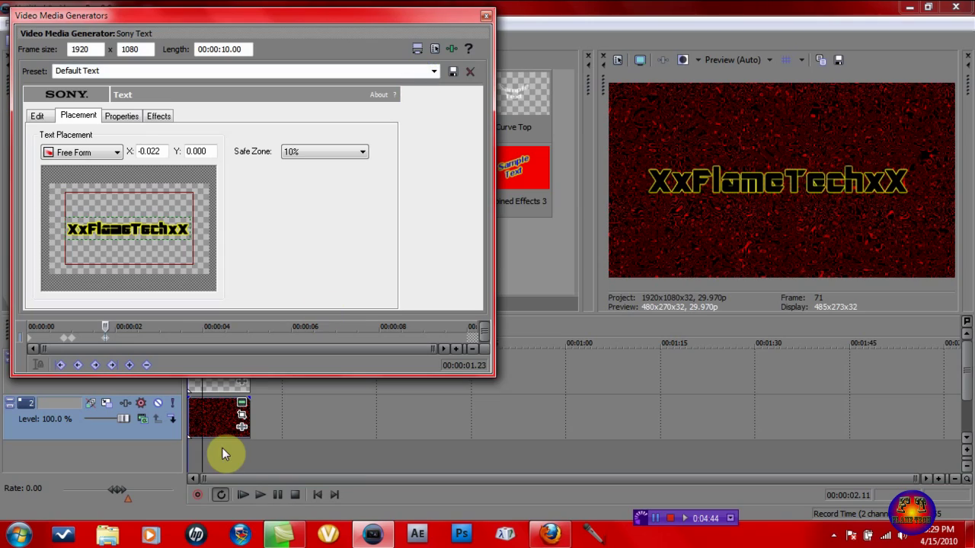
Play back the retimed title animation from the start, close the text settings and pause playback.
left_click(242, 492)
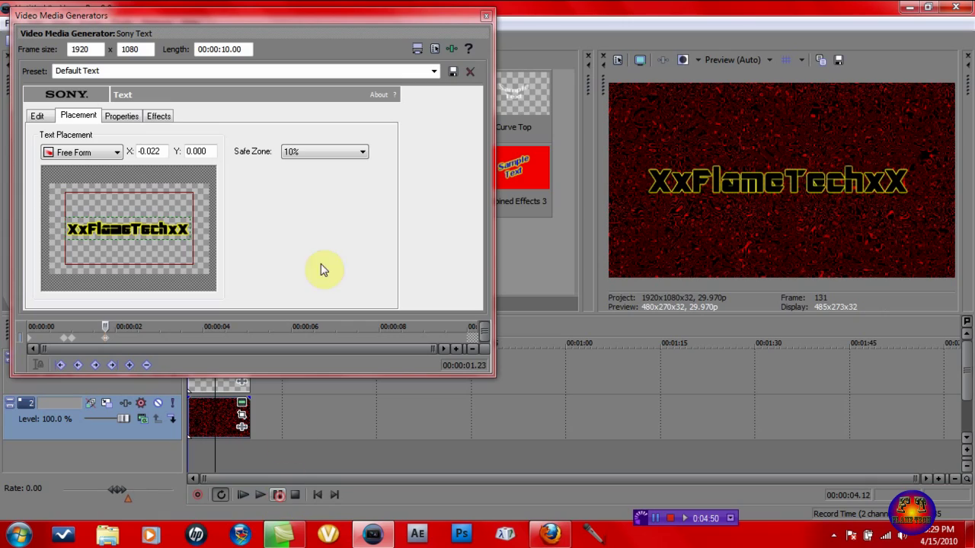
left_click(485, 16)
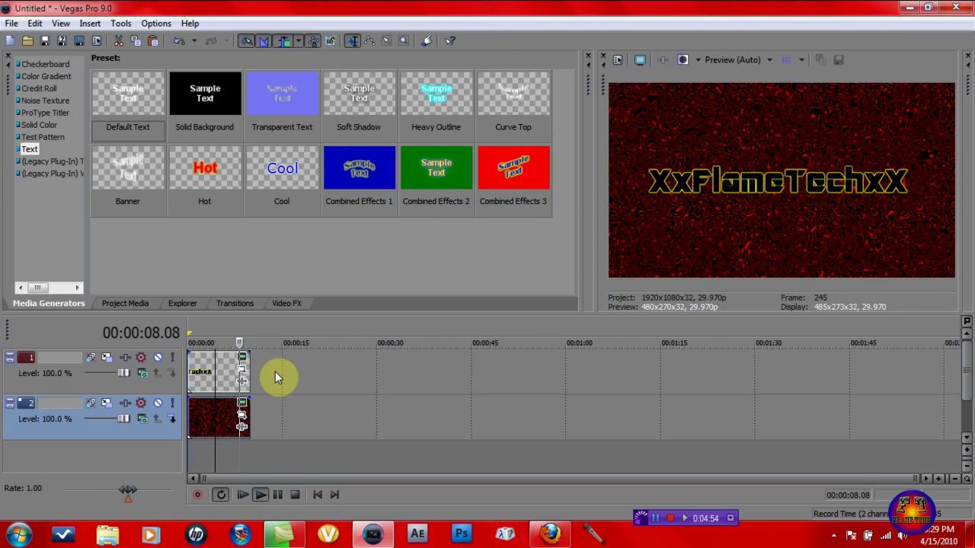
left_click(281, 494)
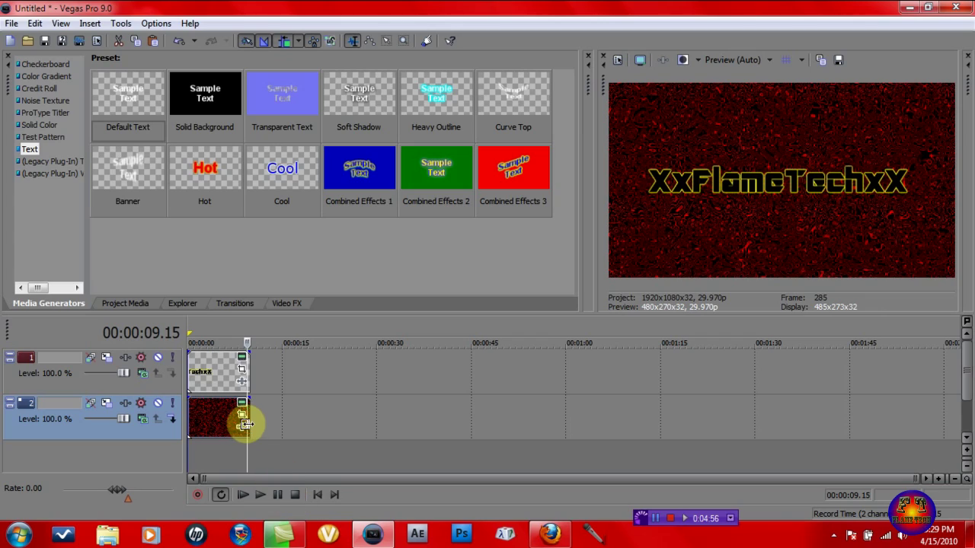
Add the Sony Lens Flare effect to the title text event.
left_click(240, 383)
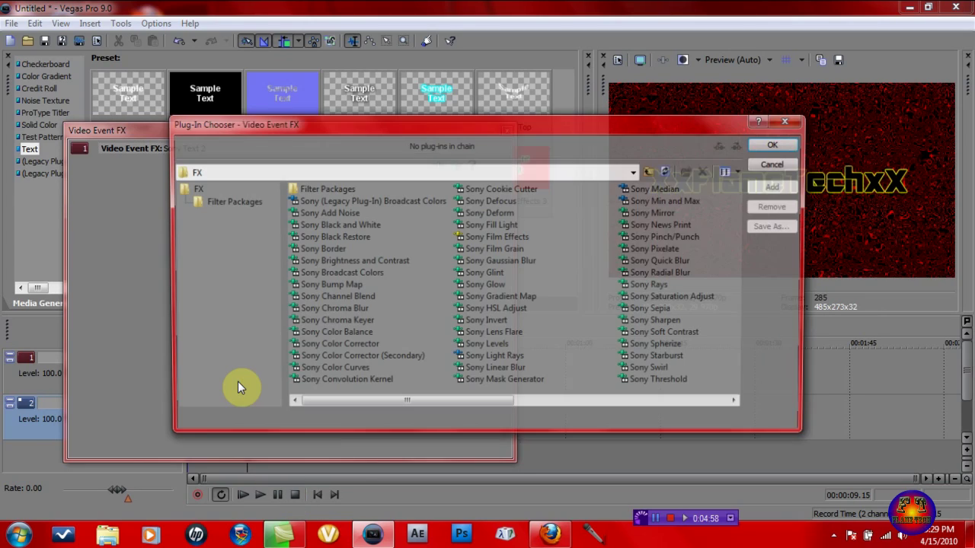
left_click(505, 341)
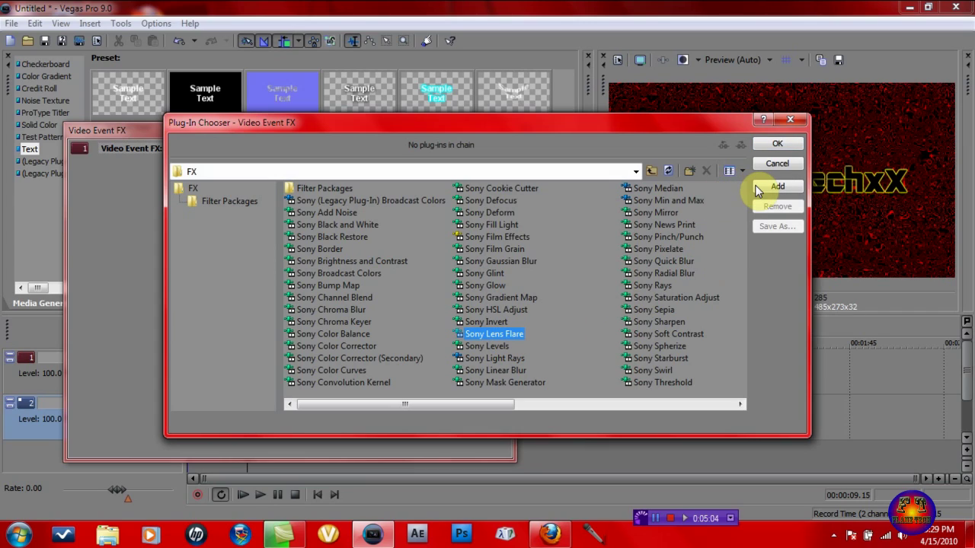
left_click(757, 187)
left_click(775, 143)
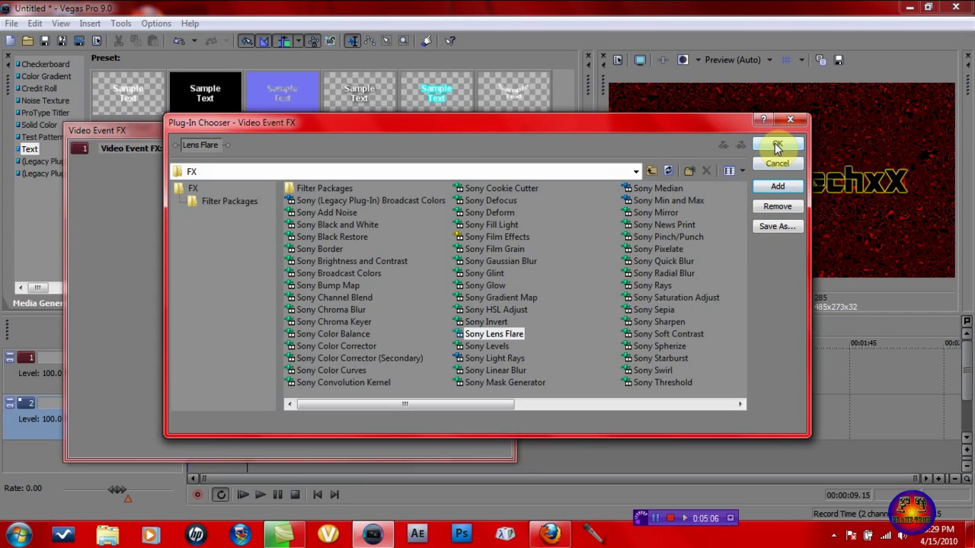
left_click(298, 361)
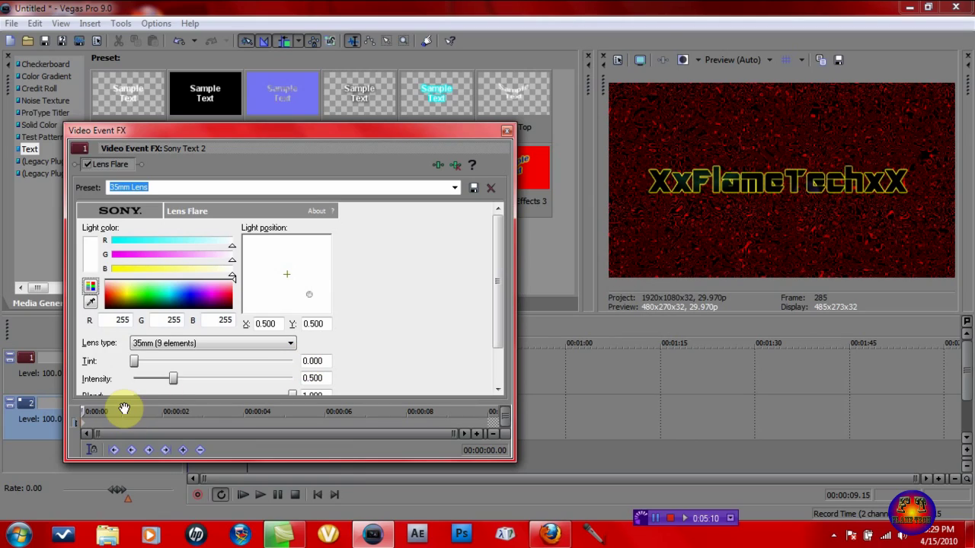
Set the lens flare's light color to green (0, 243, 3), its intensity to 1.171 and its tint to 1.000.
mouse_move(166, 294)
left_mouse_down()
mouse_move(122, 312)
mouse_move(96, 285)
mouse_move(105, 279)
mouse_move(123, 307)
mouse_move(147, 294)
left_mouse_up()
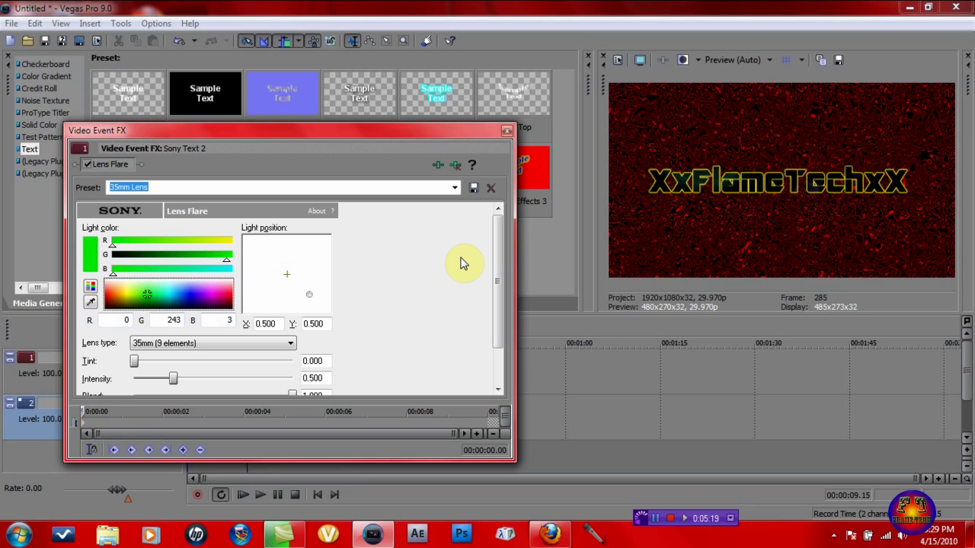
left_click_drag(500, 267, 496, 313)
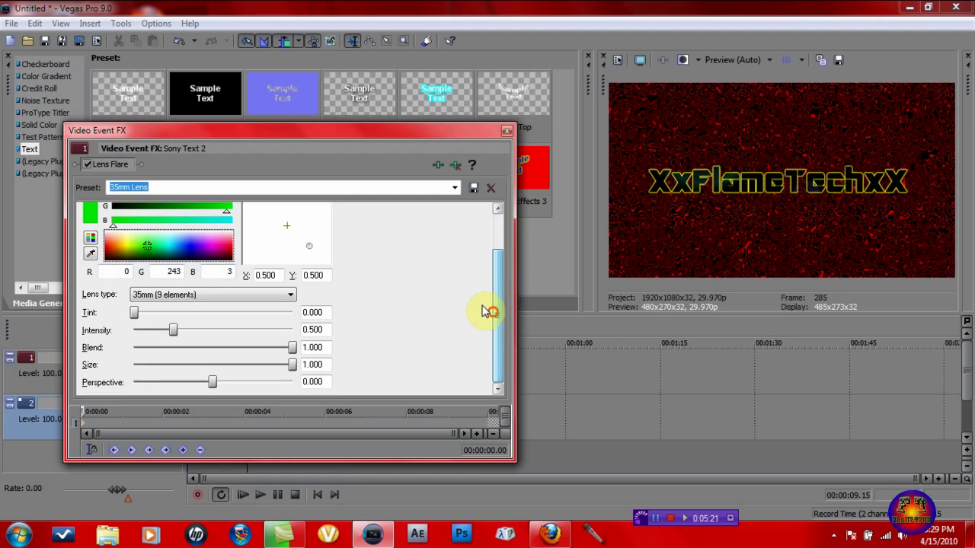
left_click_drag(173, 331, 225, 337)
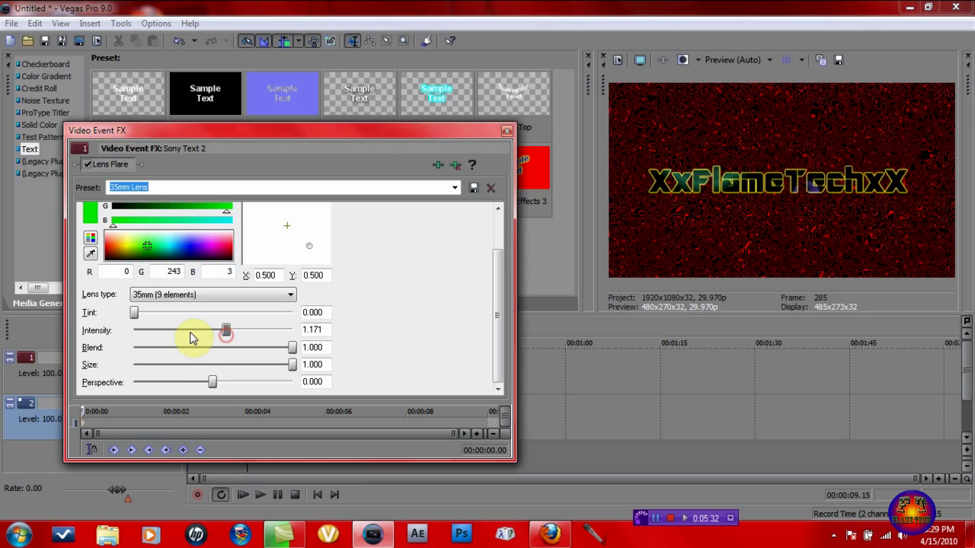
left_click_drag(134, 312, 399, 29)
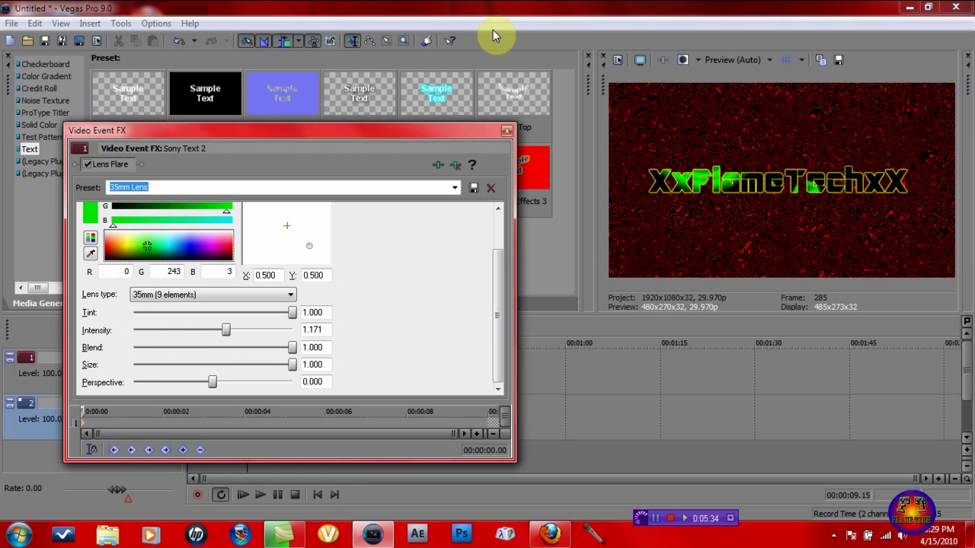
Set the lens flare's light color to white (255, 255, 255) and its tint to 0.027.
left_click_drag(292, 313, 150, 328)
left_click_drag(160, 242, 185, 253)
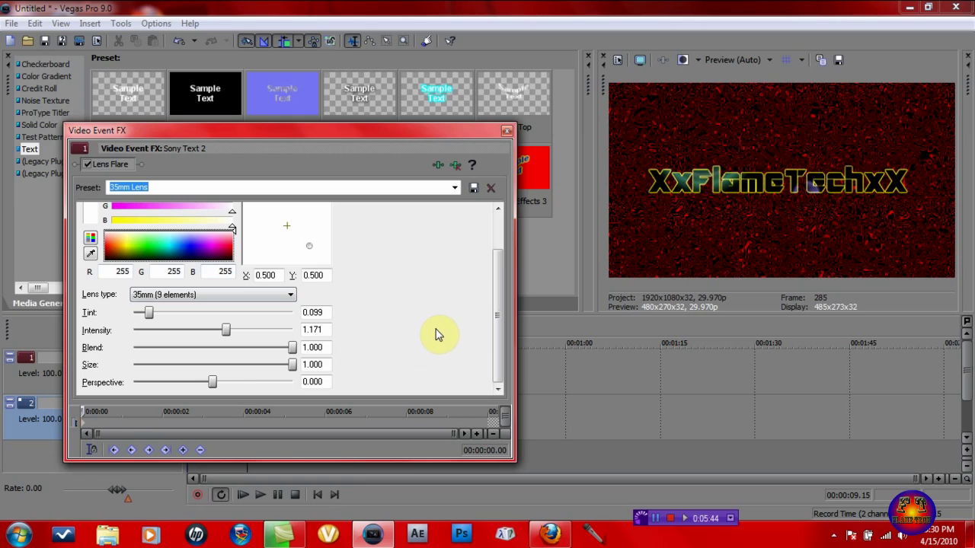
mouse_move(147, 313)
left_mouse_down()
mouse_move(131, 313)
mouse_move(142, 315)
left_mouse_up()
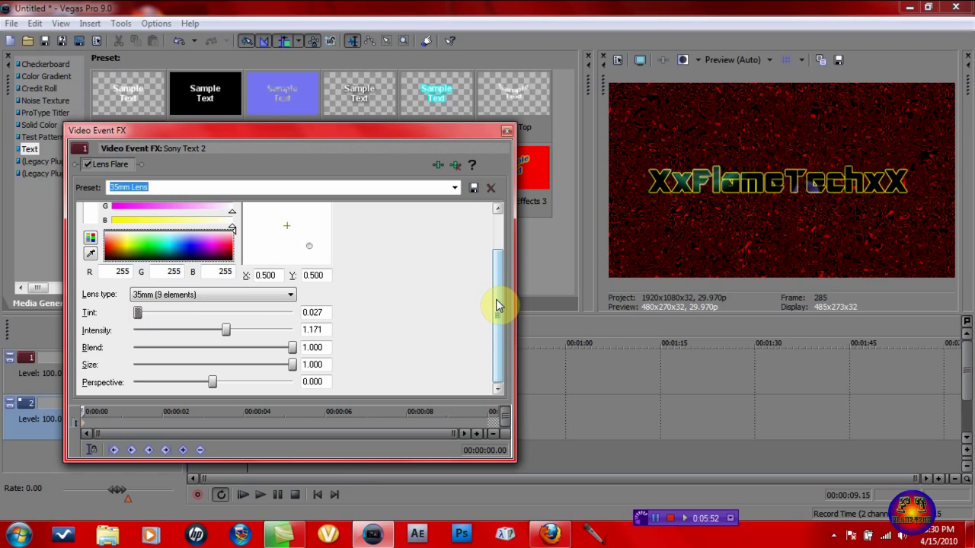
left_click_drag(292, 348, 316, 381)
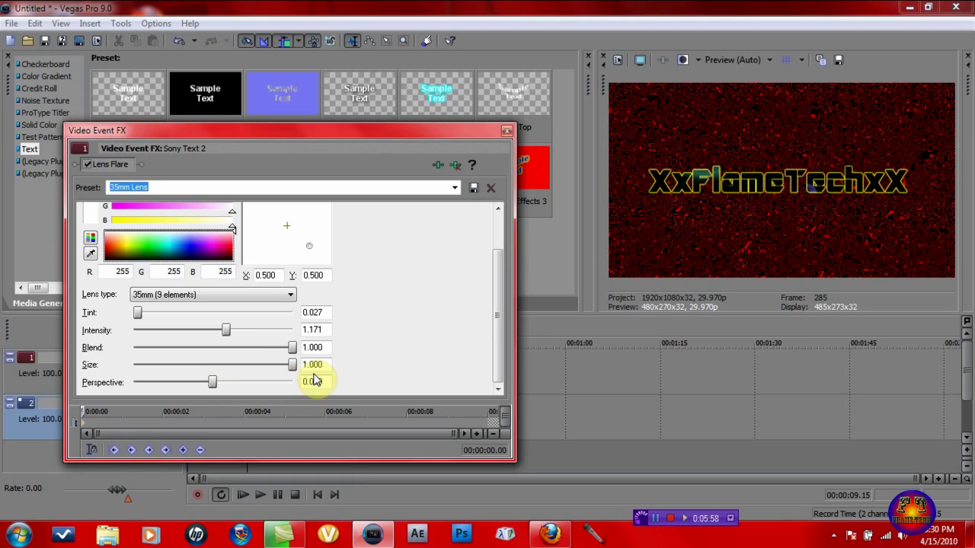
Try different lens flare perspective values and set it to -1.000 at the start of the text event.
mouse_move(212, 383)
left_mouse_down()
mouse_move(282, 383)
mouse_move(204, 387)
left_mouse_up()
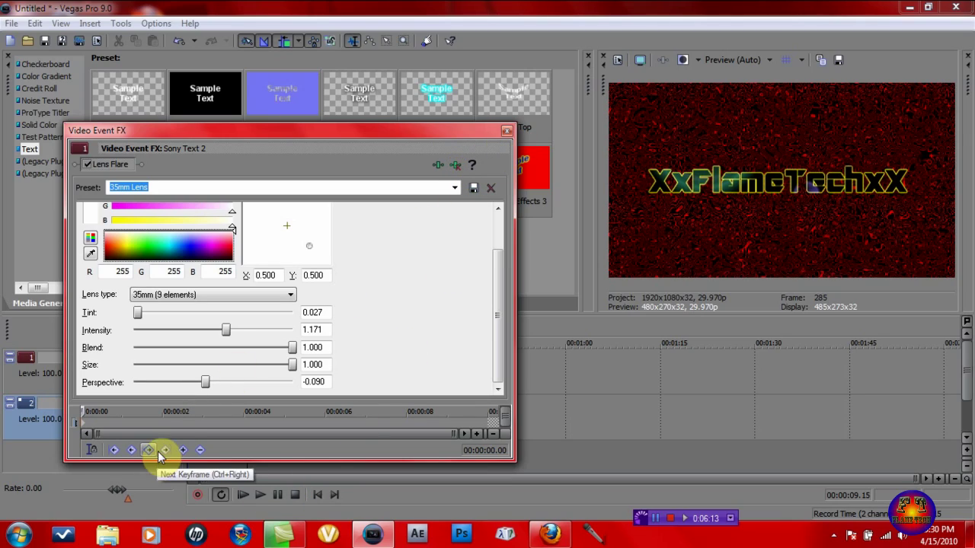
double_click(205, 382)
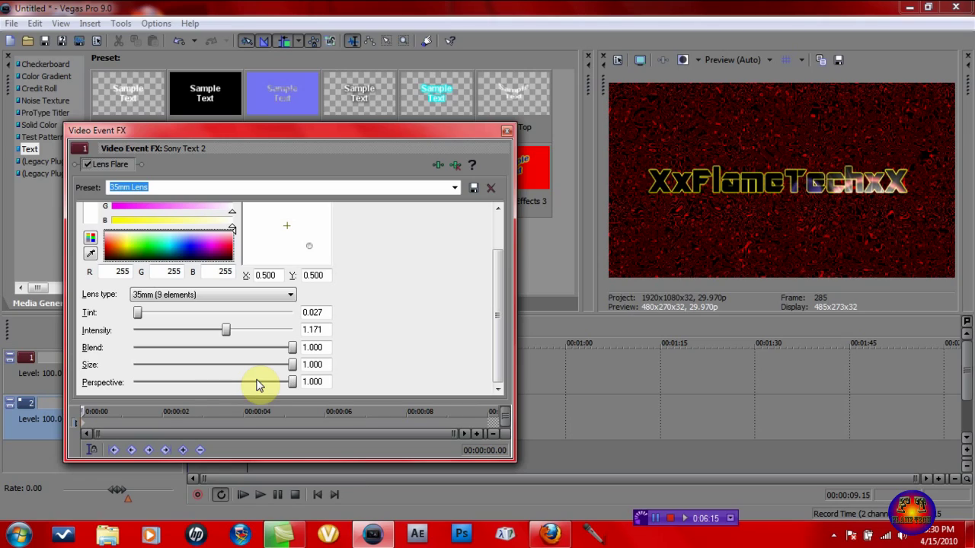
left_click_drag(289, 379, 108, 426)
Keyframe the lens flare's perspective to -0.631 at 00:00:00.15 and -0.369 at 00:00:00.25.
key("space")
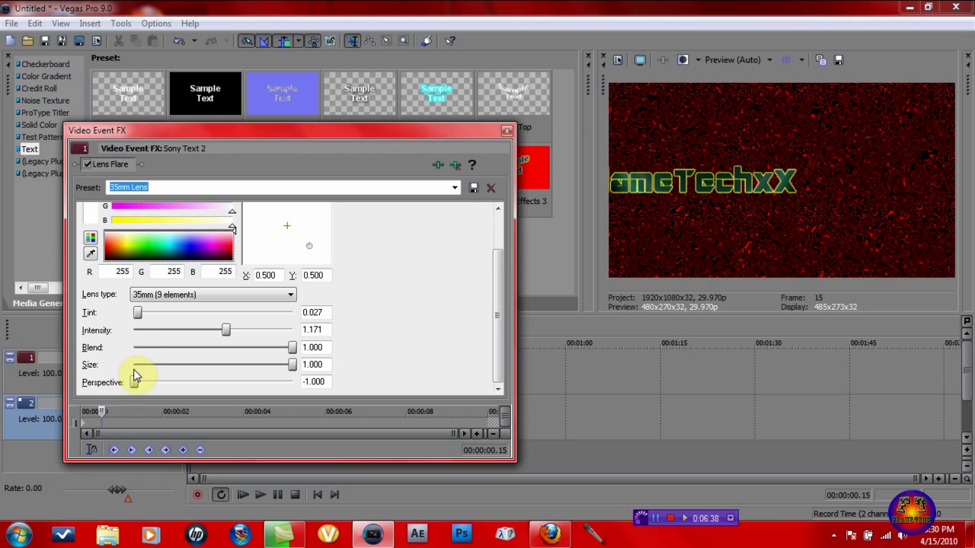
left_click_drag(134, 386, 164, 379)
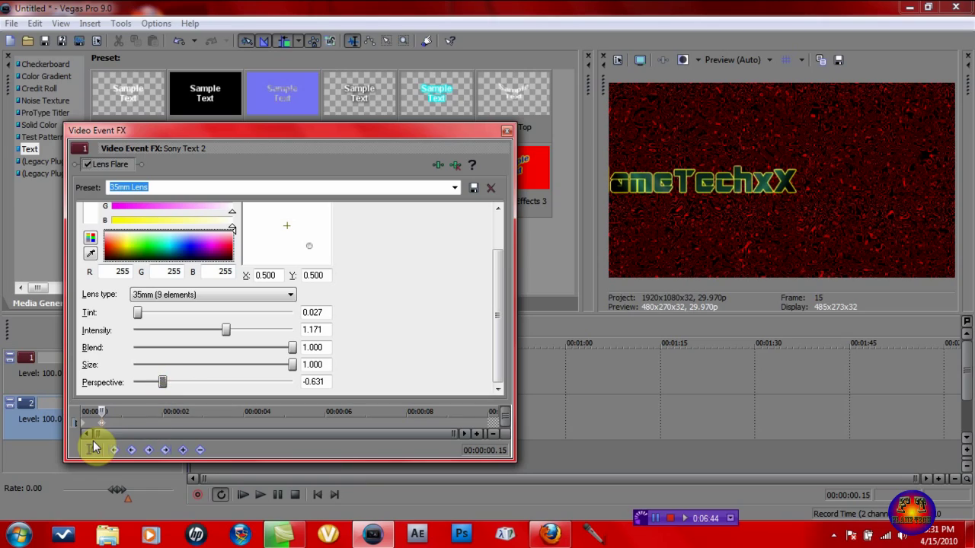
left_click(115, 424)
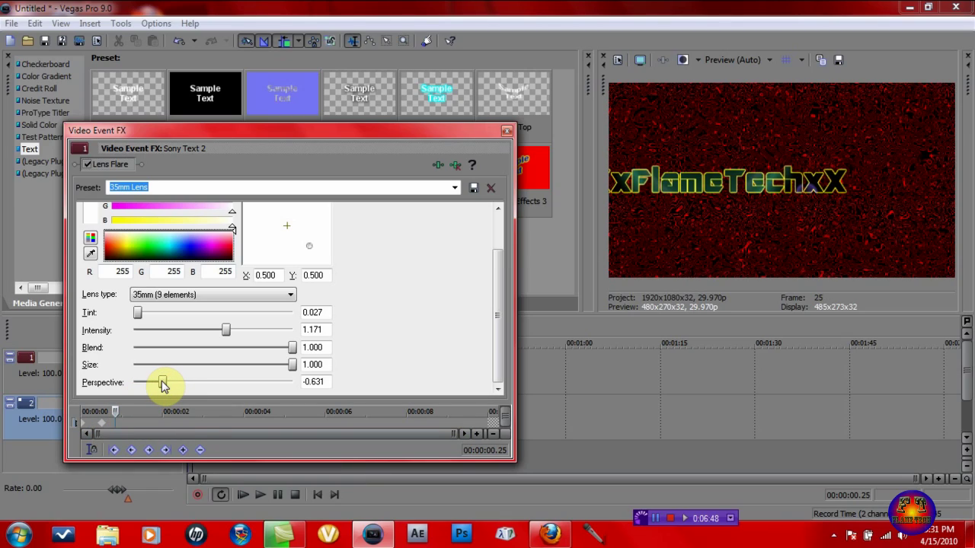
left_click_drag(161, 383, 182, 383)
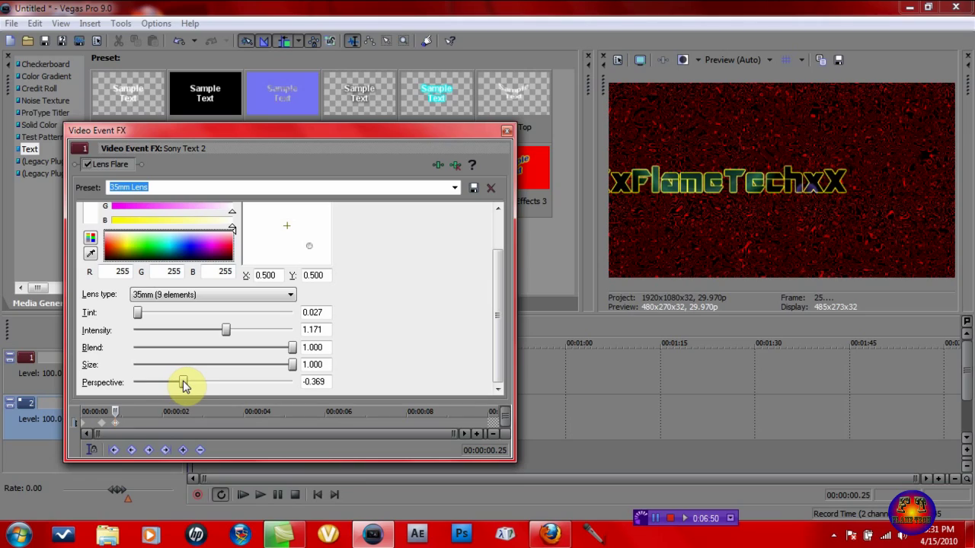
Add increasing lens flare perspective keyframes starting at 00:00:01.04 and ending with 1.000 at 00:00:01.27.
left_click(129, 424)
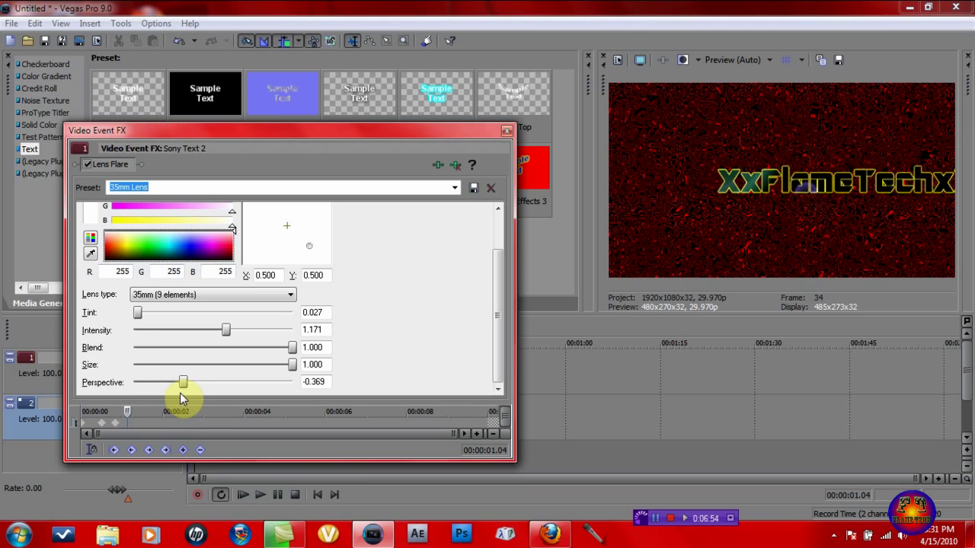
left_click_drag(183, 386, 224, 386)
left_click(141, 424)
left_click_drag(225, 383, 270, 390)
left_click(158, 423)
left_click_drag(274, 383, 294, 387)
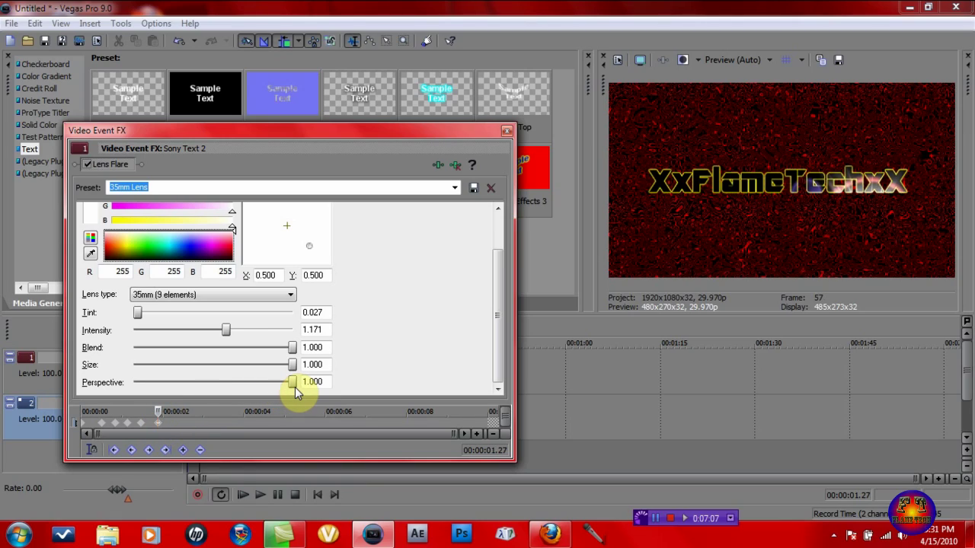
Step back frame by frame through the keyframed lens flare sweep and close the effect settings.
left_click(170, 425)
key("Left")
key("Left")
key("Left")
key("Left")
key("Left")
key("Left")
key("Left")
key("Left")
left_click(508, 132)
Play the title animation from the start several times to check the moving lens flare, and pause it.
left_click(243, 495)
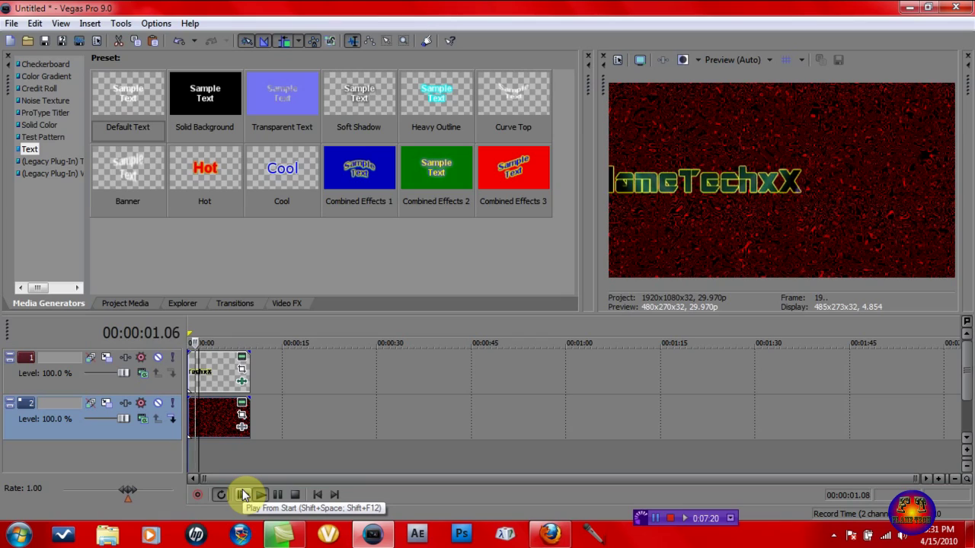
left_click(243, 495)
left_click(243, 495)
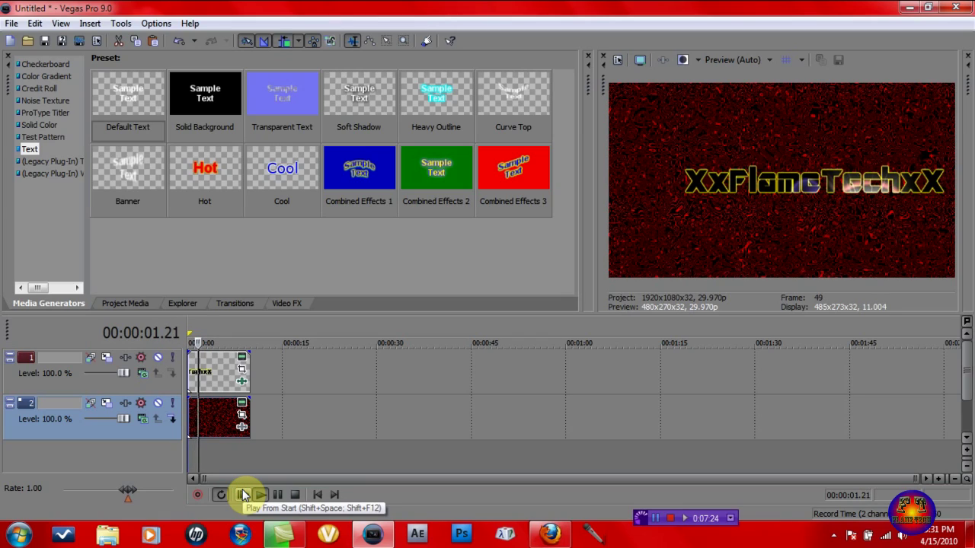
left_click(243, 495)
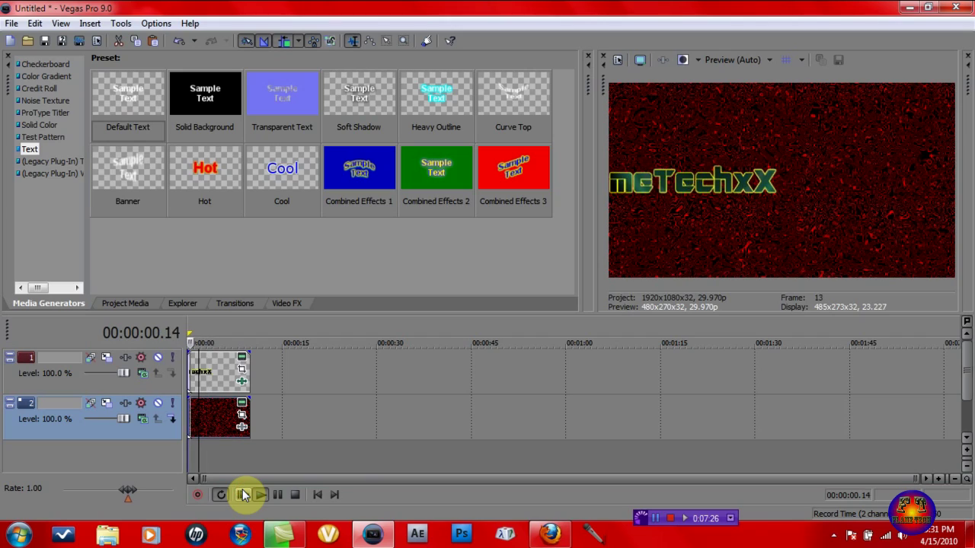
left_click(278, 494)
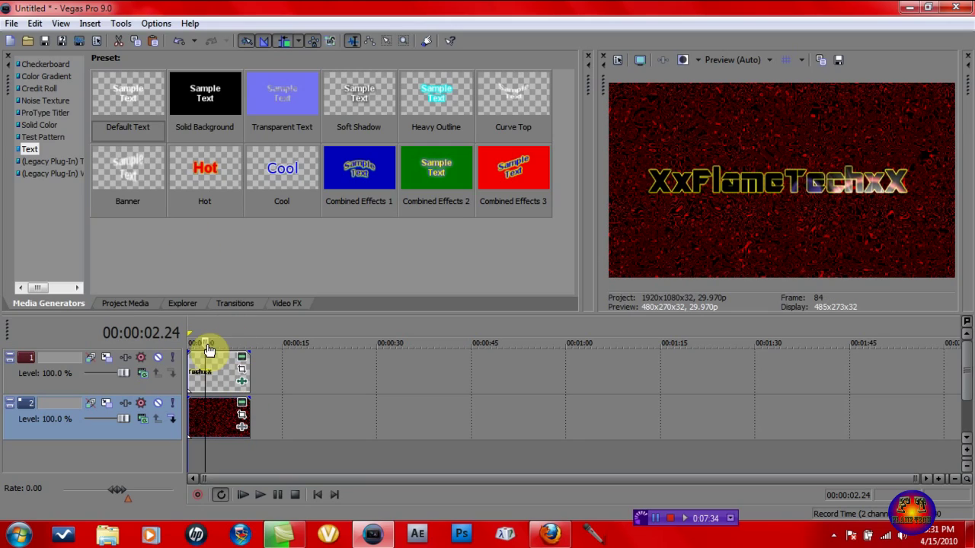
Insert an audio track below the existing video tracks.
left_click(246, 375)
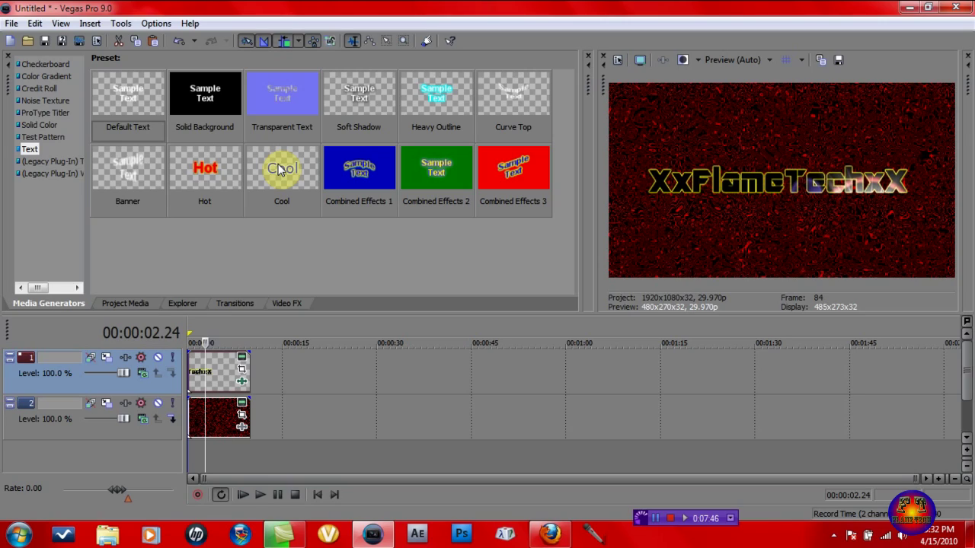
right_click(267, 463)
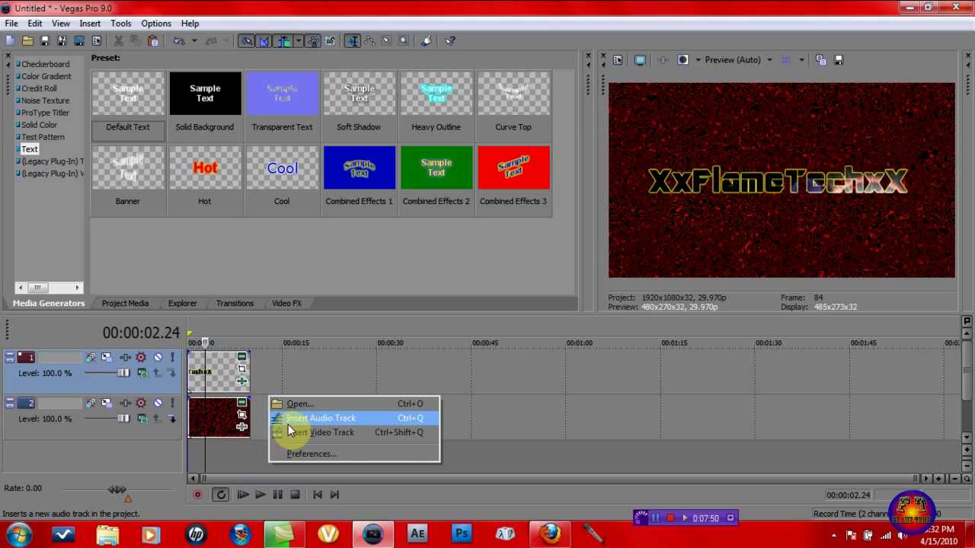
left_click(288, 421)
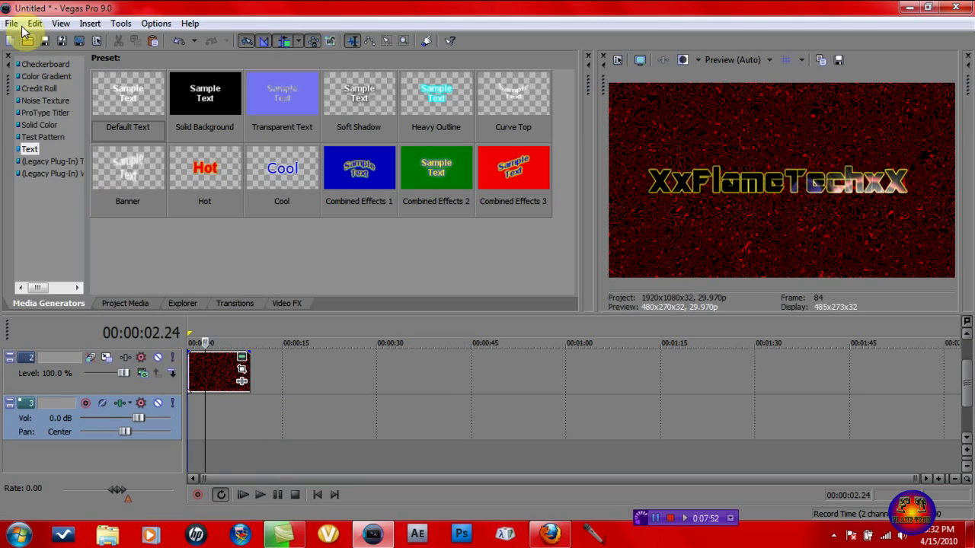
Import "my intro sounds" from the Sony Vegas folder in Documents and place it at the start of the audio track.
left_click(134, 304)
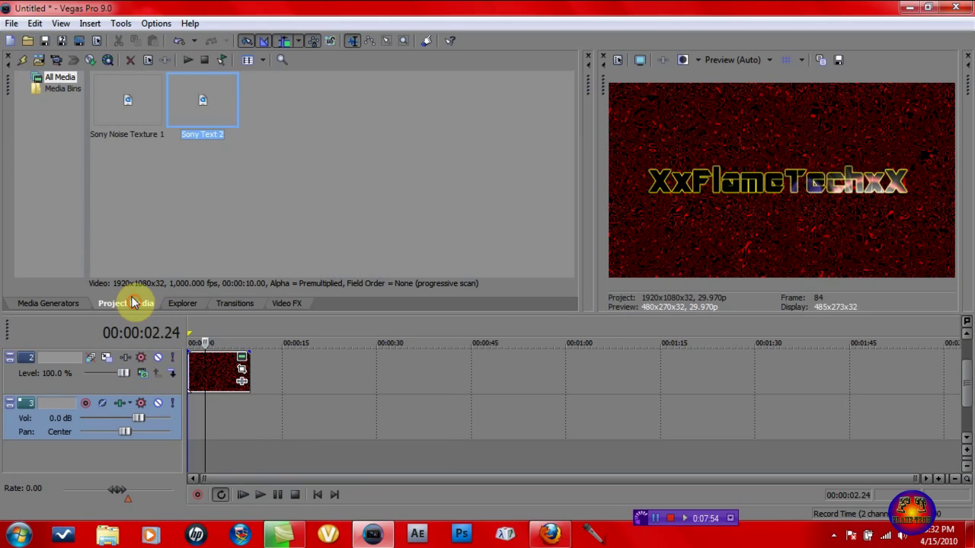
left_click(38, 61)
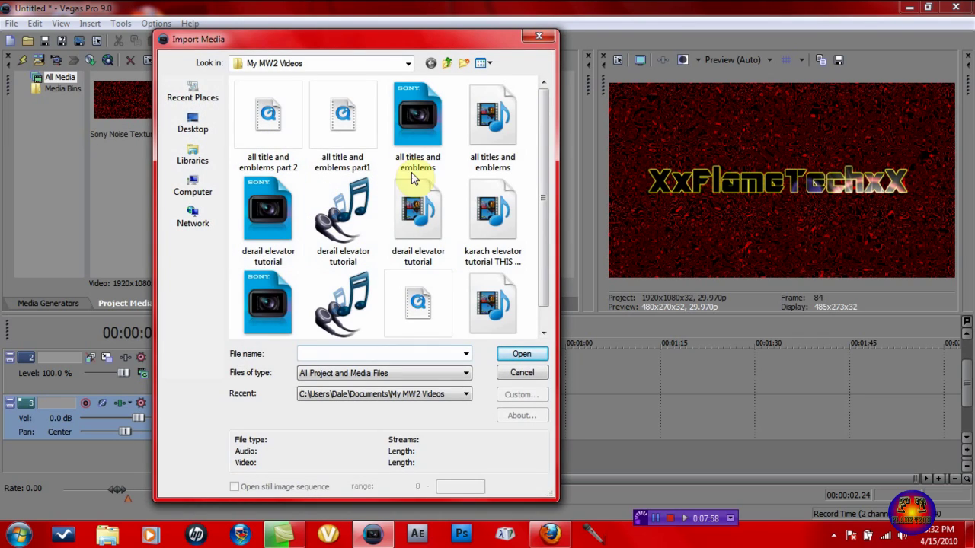
left_click_drag(544, 183, 224, 169)
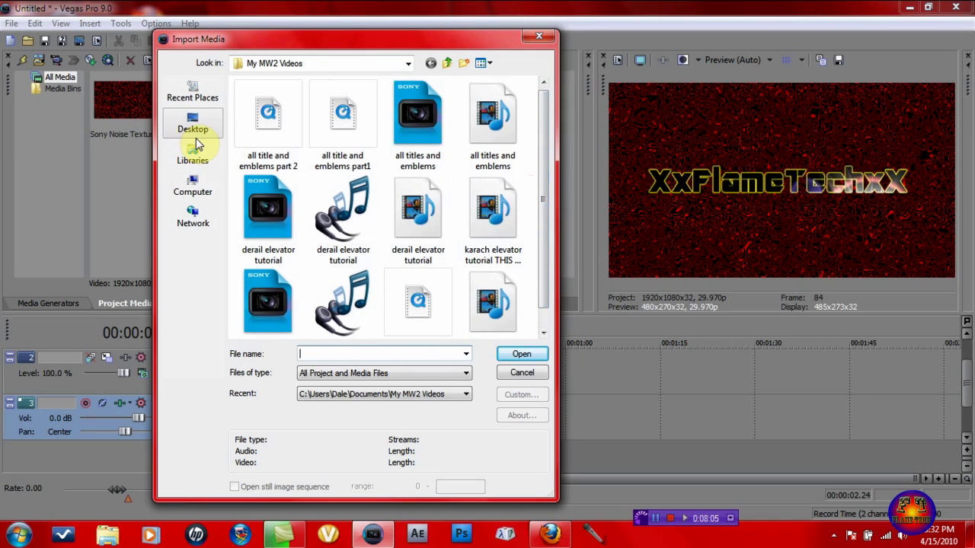
left_click(195, 149)
double_click(280, 102)
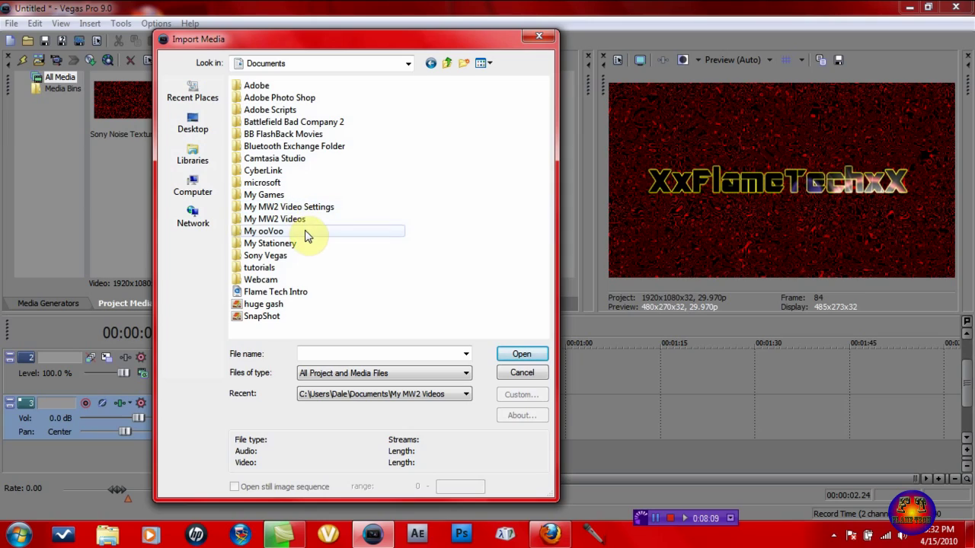
double_click(300, 255)
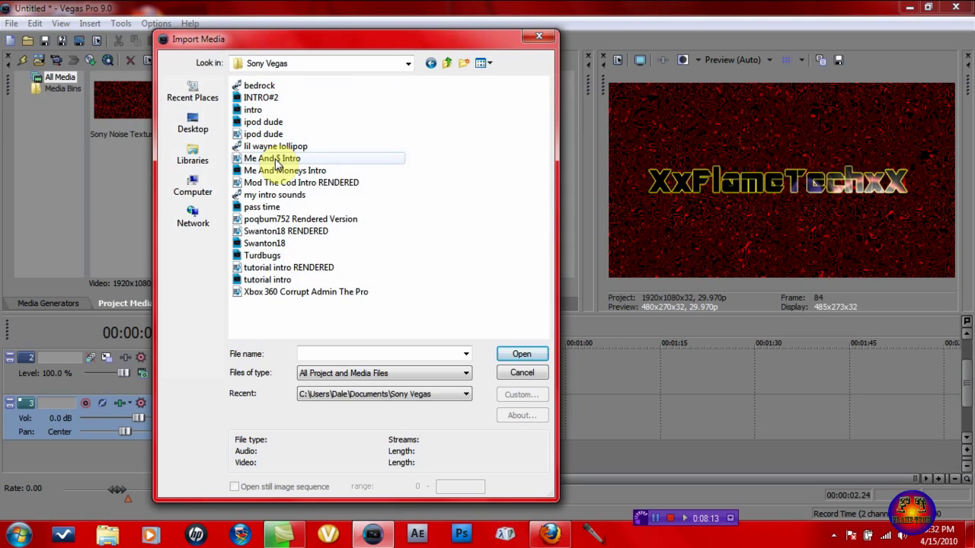
double_click(278, 195)
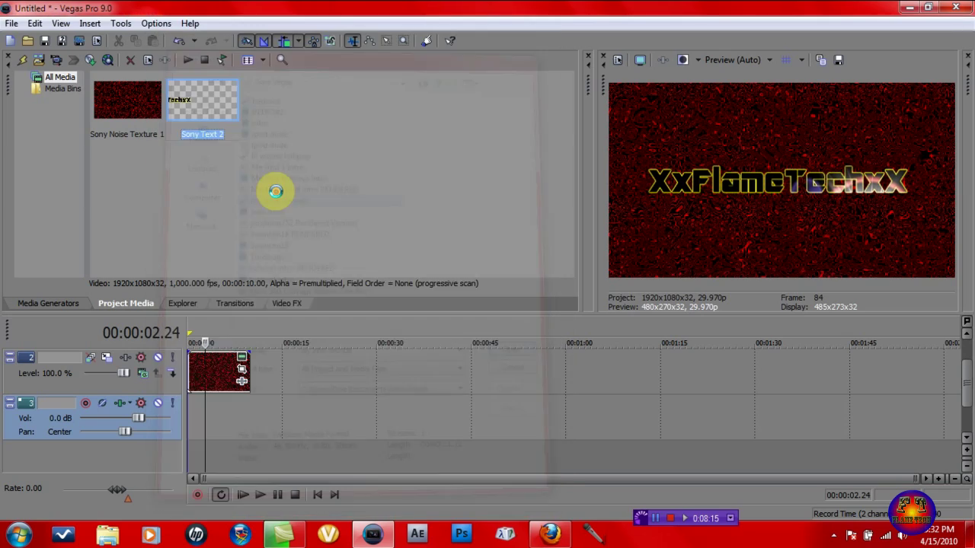
left_click_drag(162, 110, 315, 415)
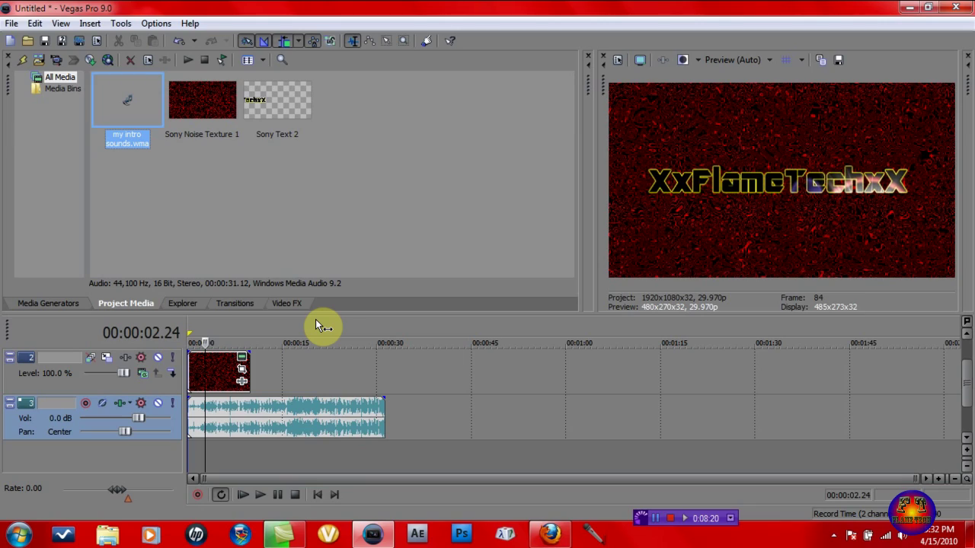
Play back the intro from the start with its sound and pause it.
left_click(287, 306)
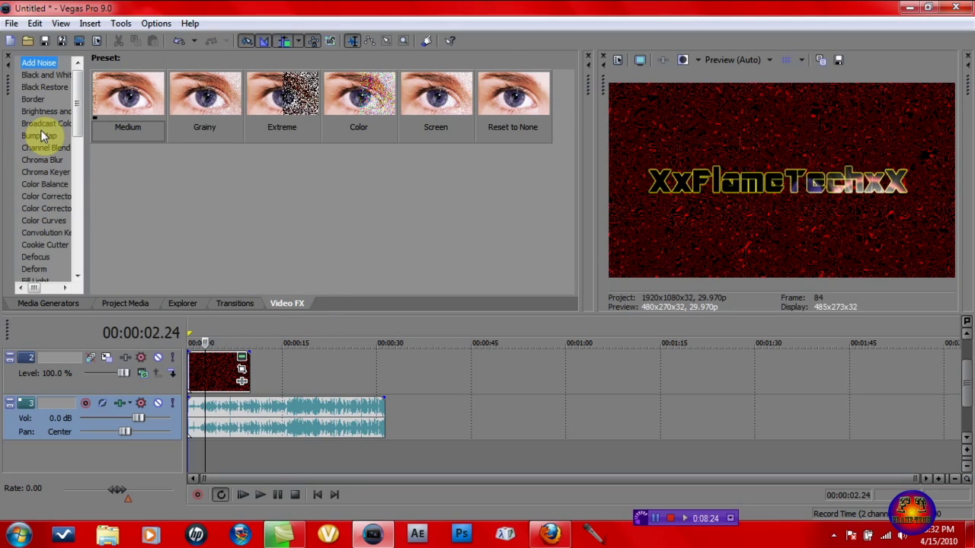
left_click(236, 306)
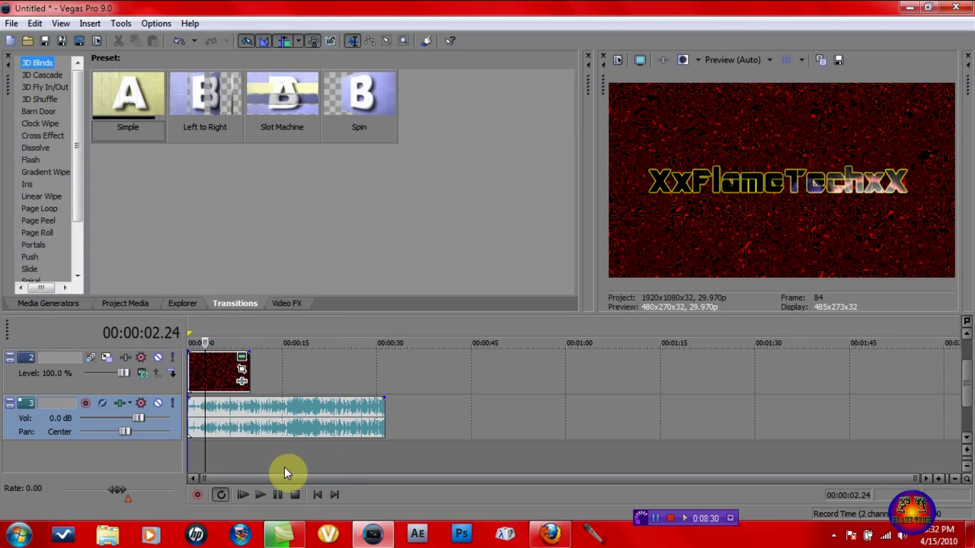
left_click(245, 495)
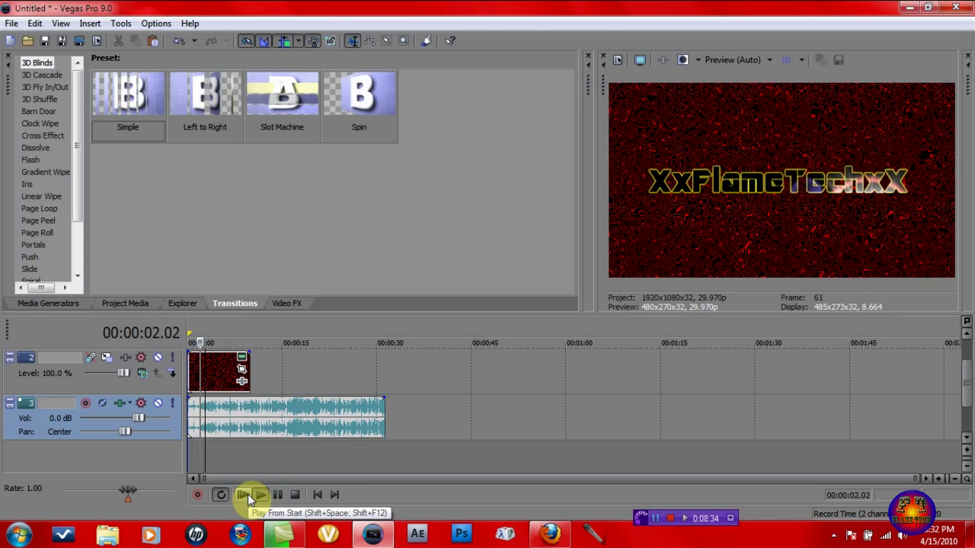
left_click(278, 495)
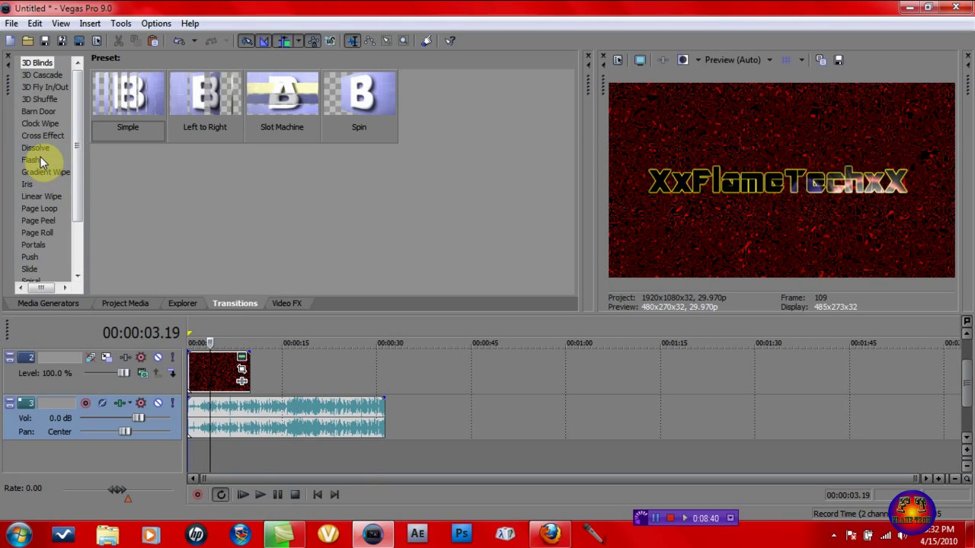
Insert a video track above the noise texture track and add a Default Text event at its start.
left_click(134, 308)
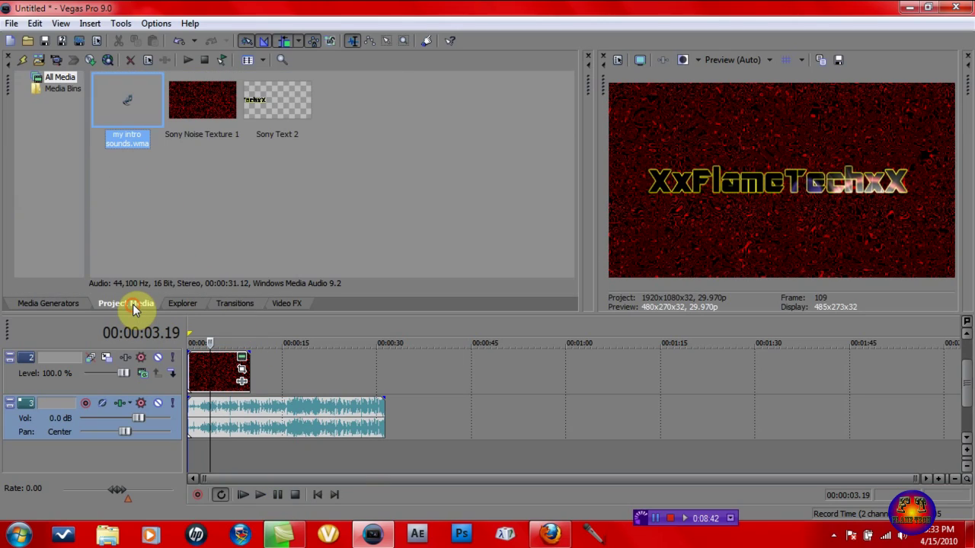
left_click(279, 309)
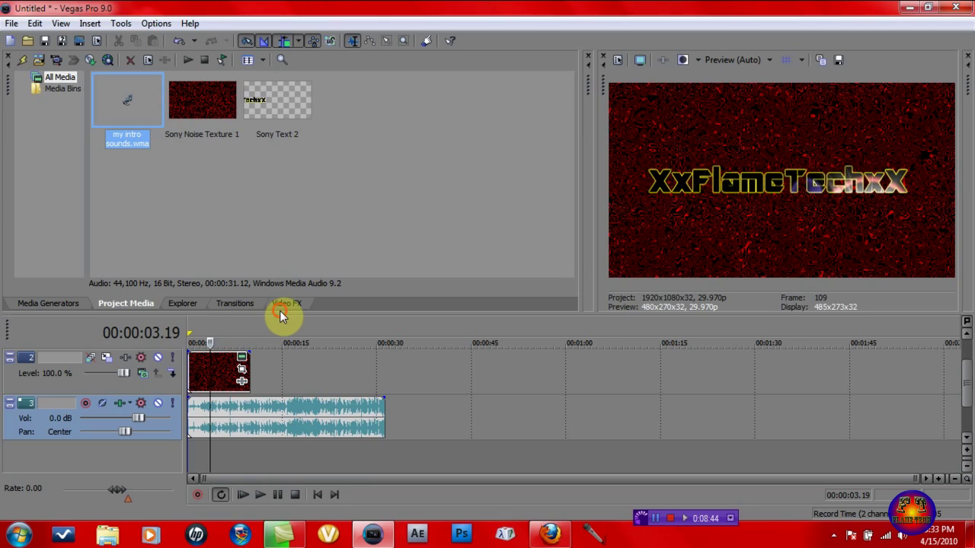
left_click(72, 303)
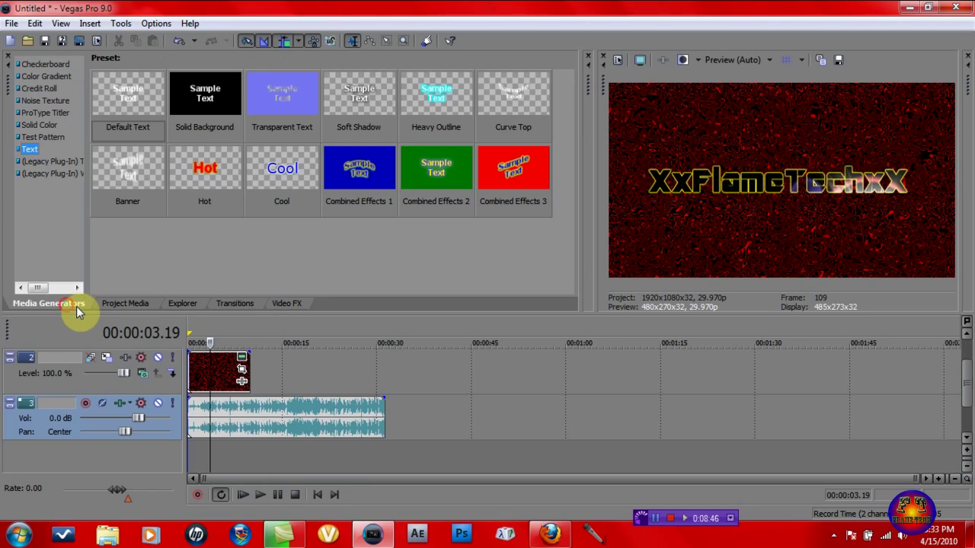
left_click(289, 370)
right_click(290, 366)
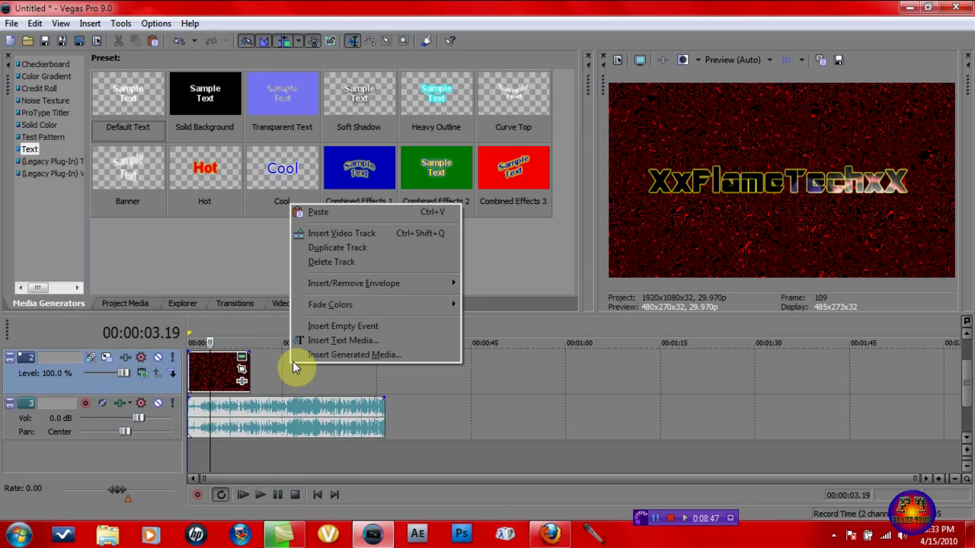
left_click(311, 235)
left_click_drag(100, 117, 198, 384)
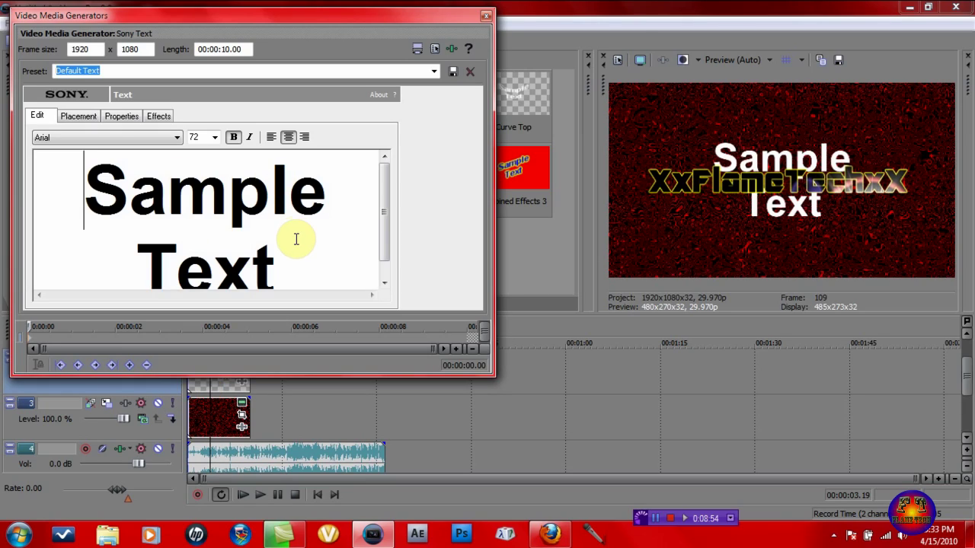
Replace the sample text with "Subscribe" and set its font to AR DECODE.
triple_click(295, 250)
key("BackSpace")
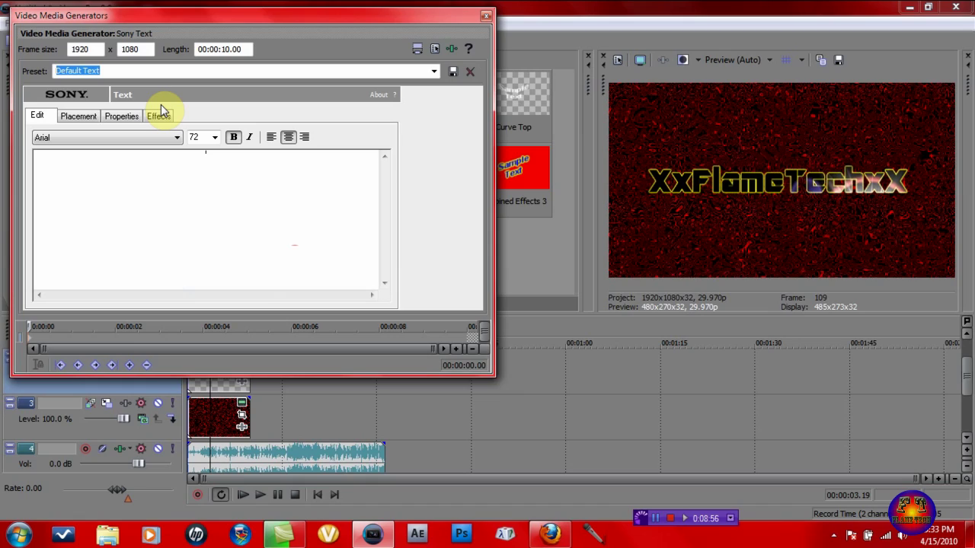
type("Subscribe")
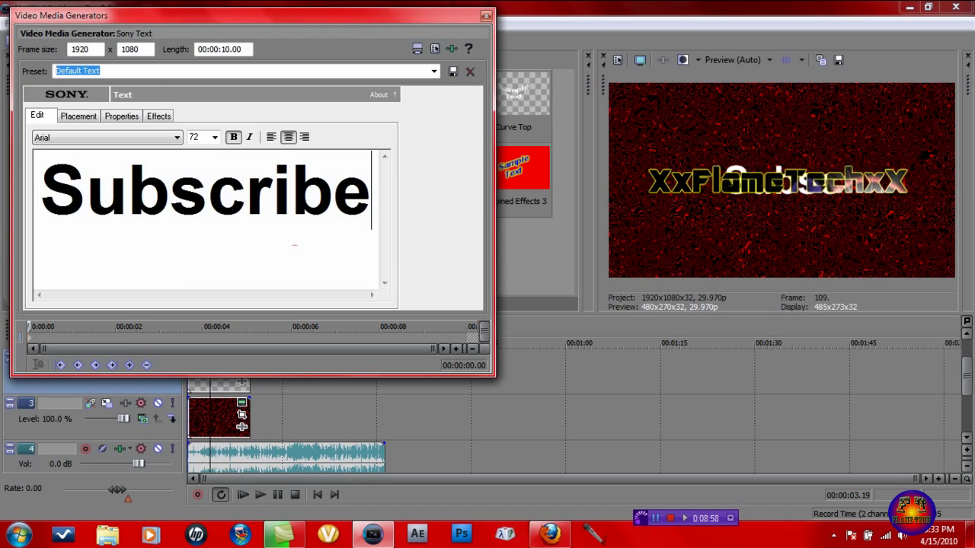
left_click(176, 137)
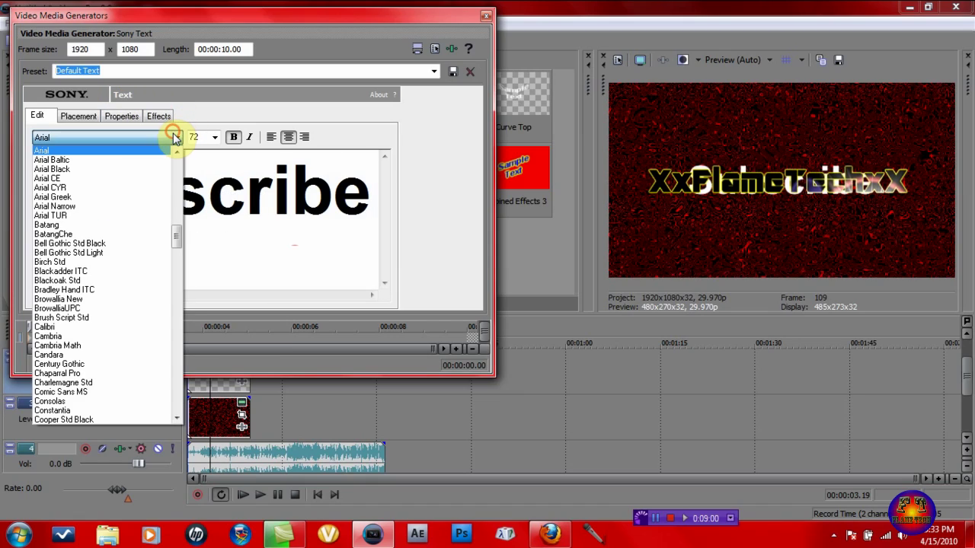
scroll(177, 232, "up", 4)
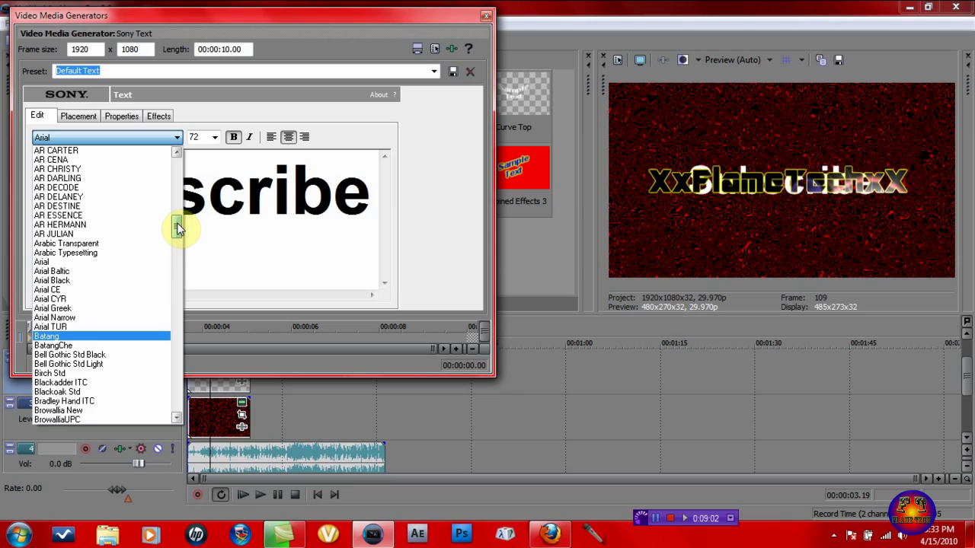
left_click(107, 188)
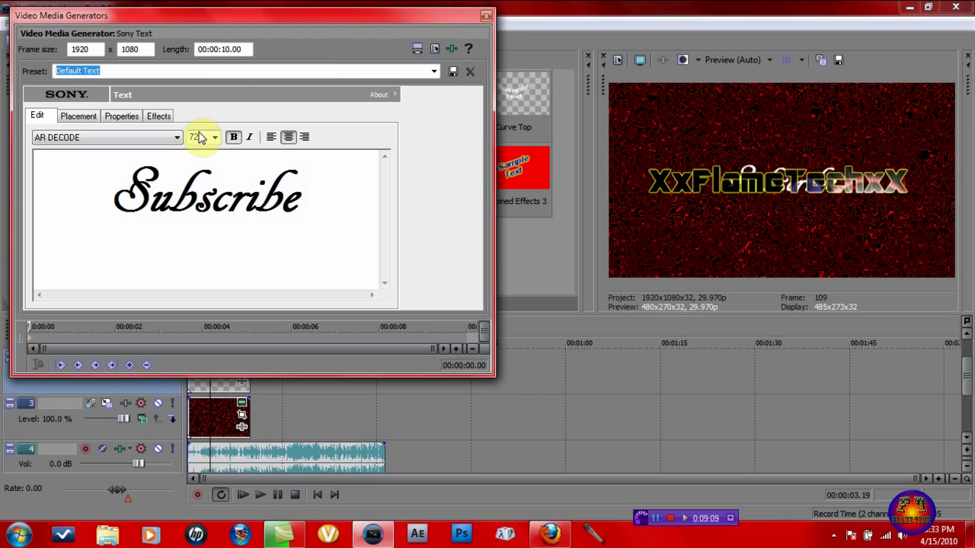
Place the "Subscribe" text above the right half of the title, at about X 0.328, Y -0.371, and close the generator settings.
left_click(96, 122)
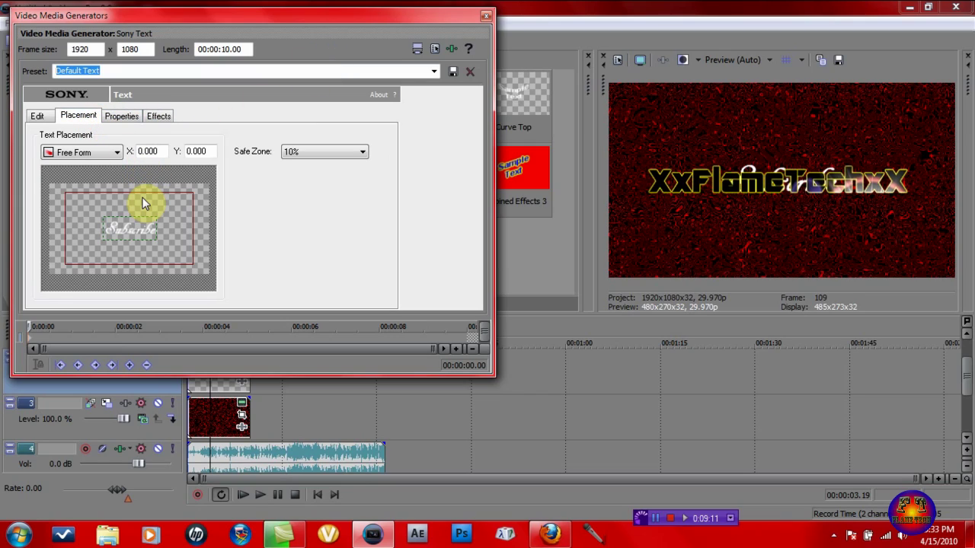
left_click_drag(137, 218, 163, 208)
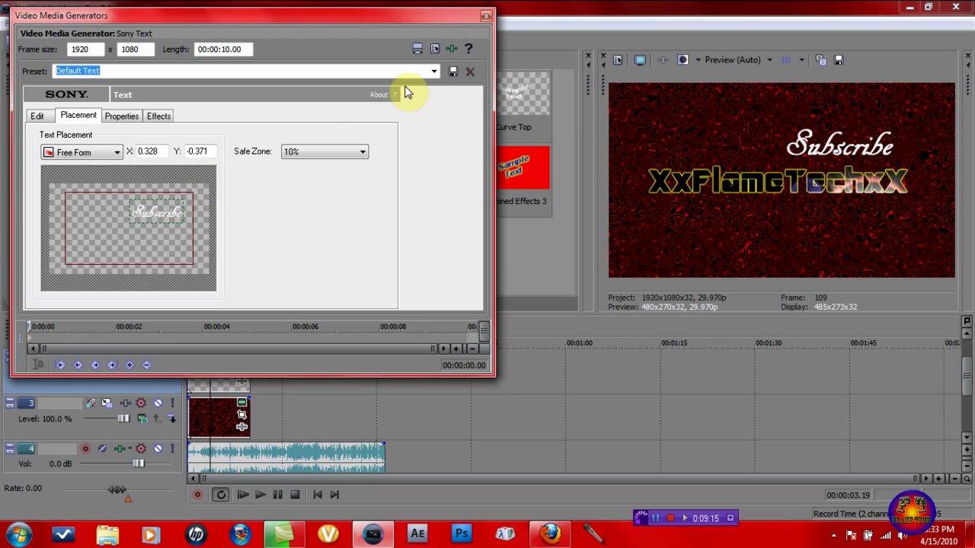
left_click(485, 25)
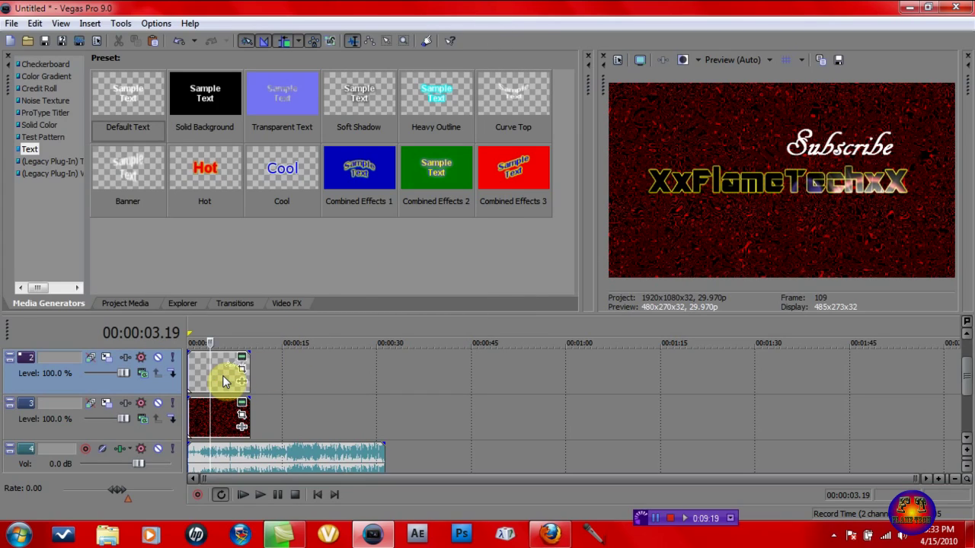
Shift the "Subscribe" event away from the start of its track and scrub through the intro, leaving the playhead at 00:00:01.06.
left_click_drag(226, 381, 245, 380)
key("j")
key("j")
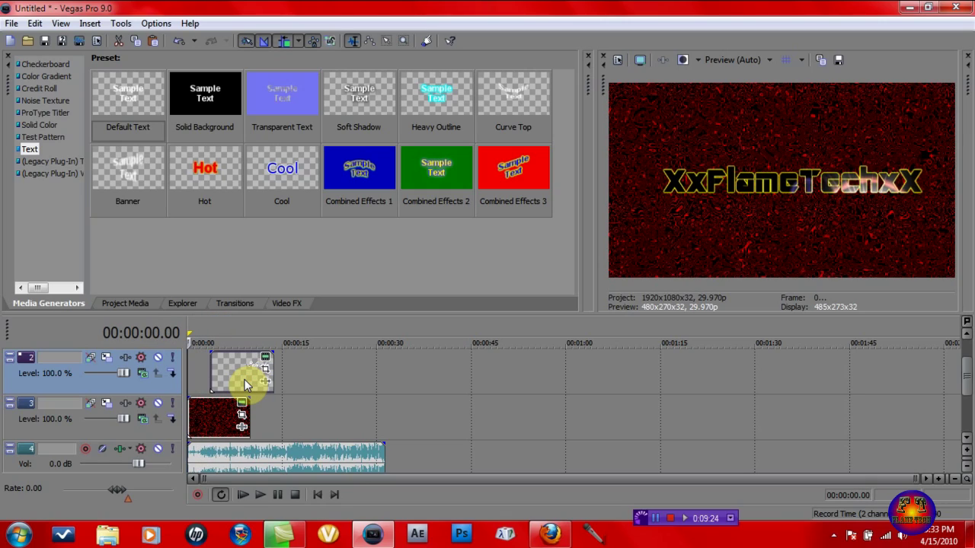
key("l")
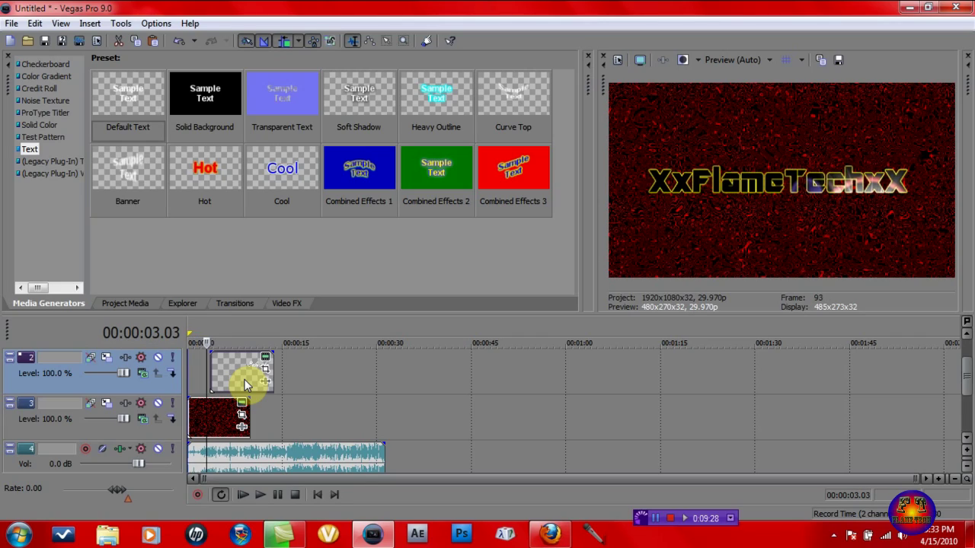
key("j")
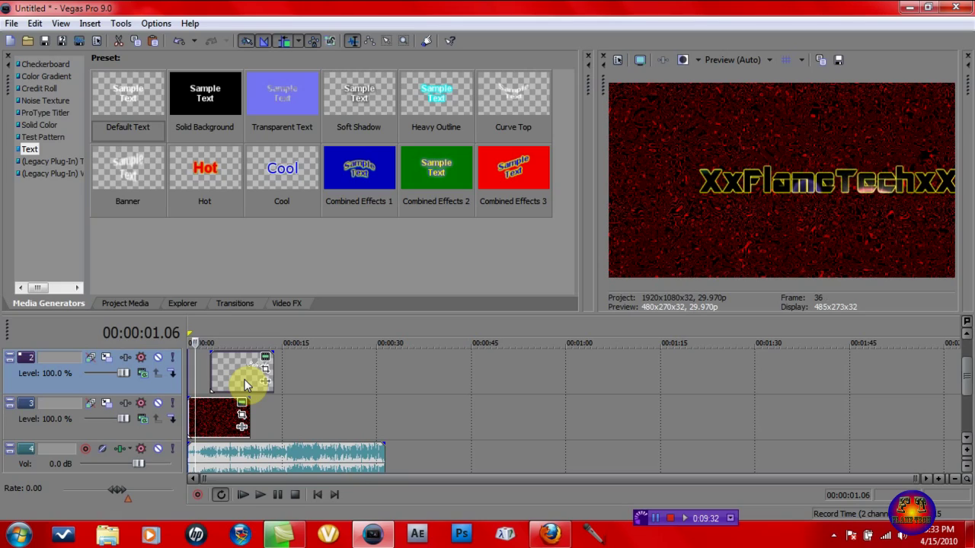
left_click_drag(245, 380, 258, 375)
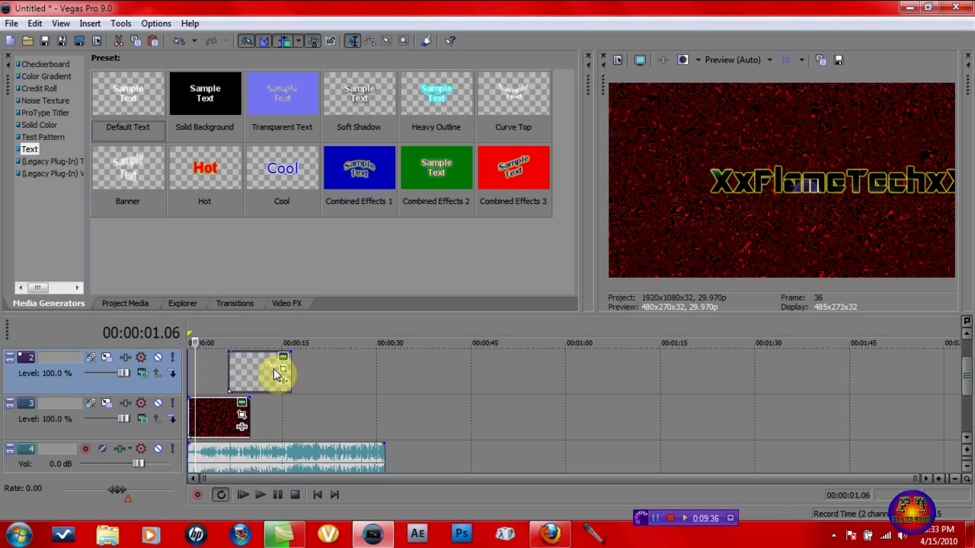
Apply the Cross Zoom A/B transition to the start of the "Subscribe" event with Max Zoom set to 128.
left_click(227, 304)
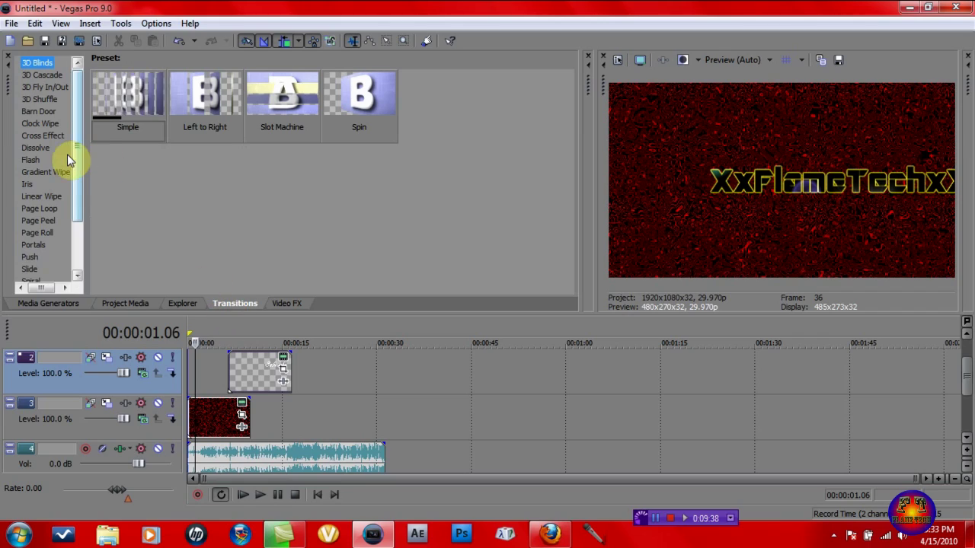
left_click(45, 137)
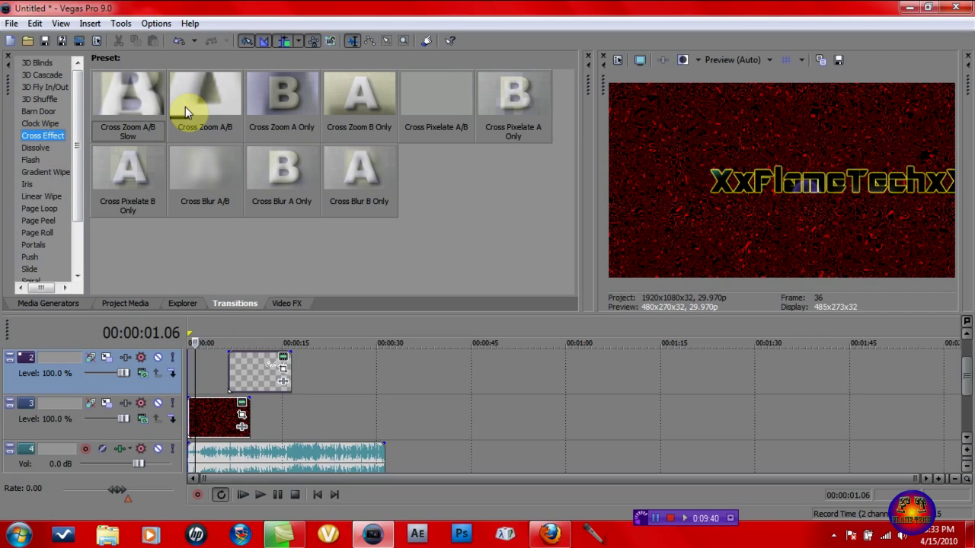
left_click_drag(189, 105, 229, 372)
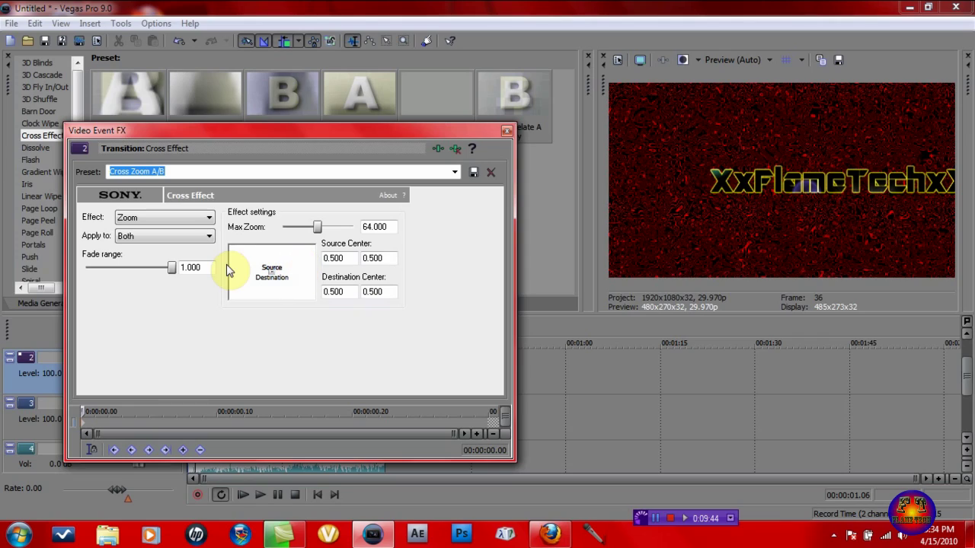
left_click(316, 227)
left_click_drag(315, 227, 355, 233)
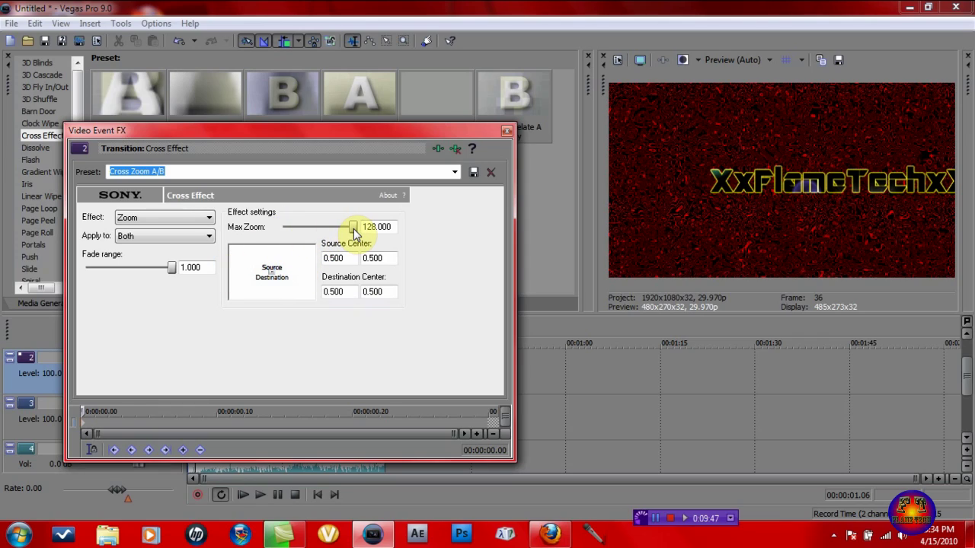
left_click(506, 133)
Move the "Subscribe" event to start at the playhead, 00:00:01.06, and play the intro from the start before pausing it.
mouse_move(239, 360)
left_mouse_down()
mouse_move(228, 348)
mouse_move(255, 364)
mouse_move(230, 358)
left_mouse_up()
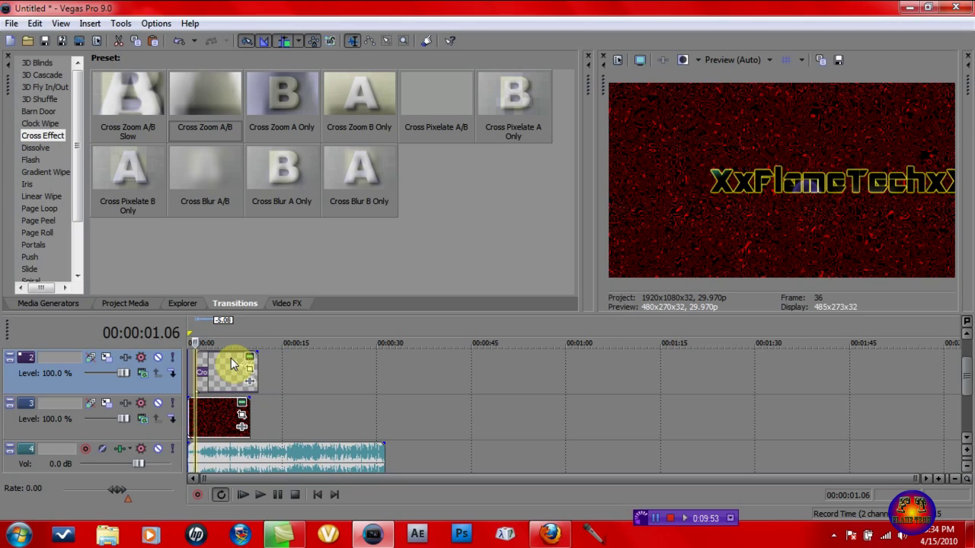
left_click(242, 493)
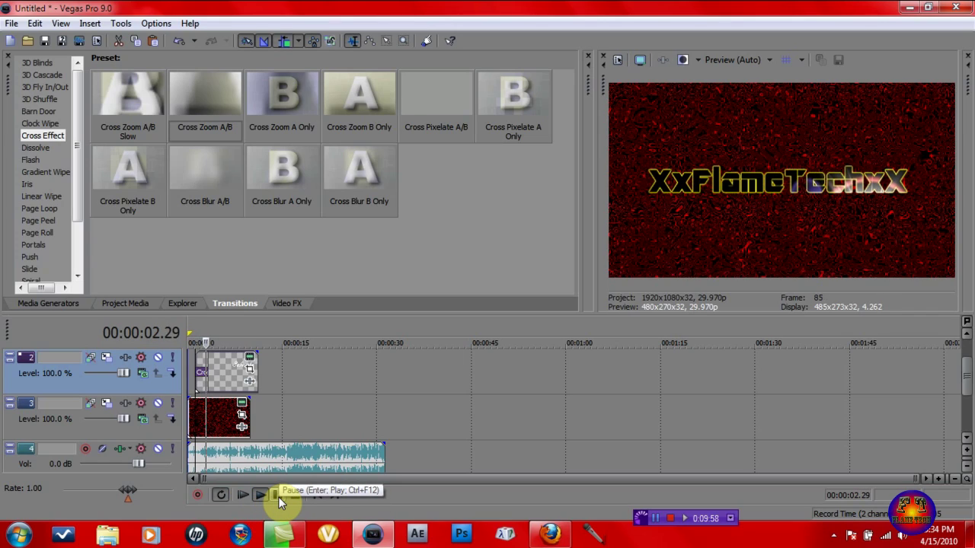
left_click(278, 496)
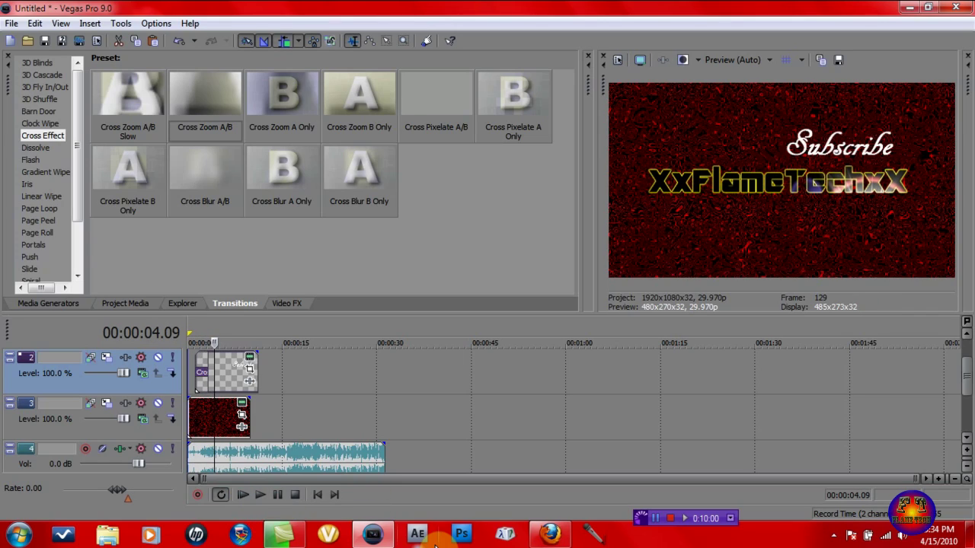